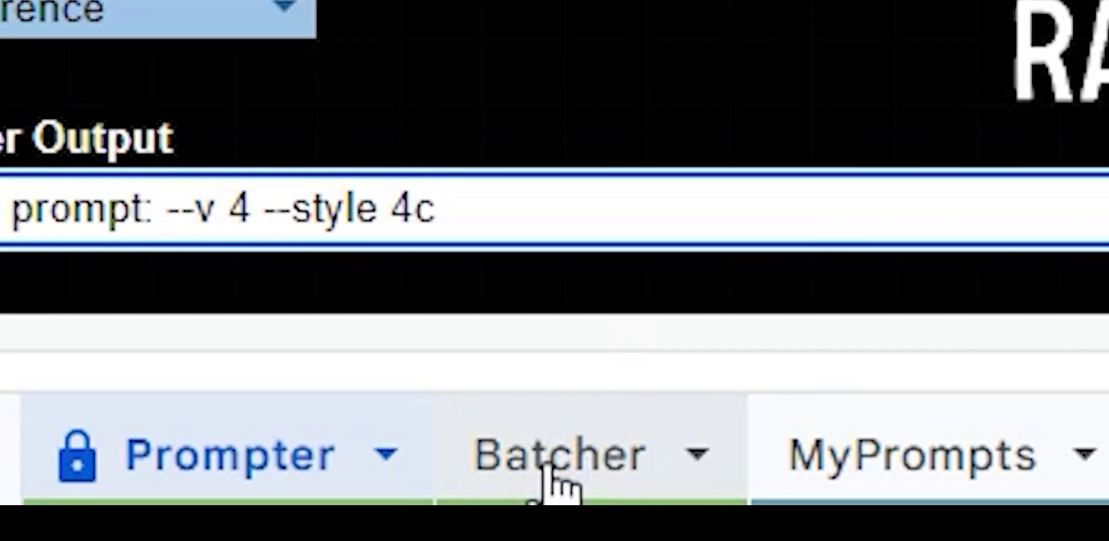
Step: On the Batcher sheet, enter 'a castle on an island' as the Main Idea
{"action": "left_click", "coordinate": [552, 465]}
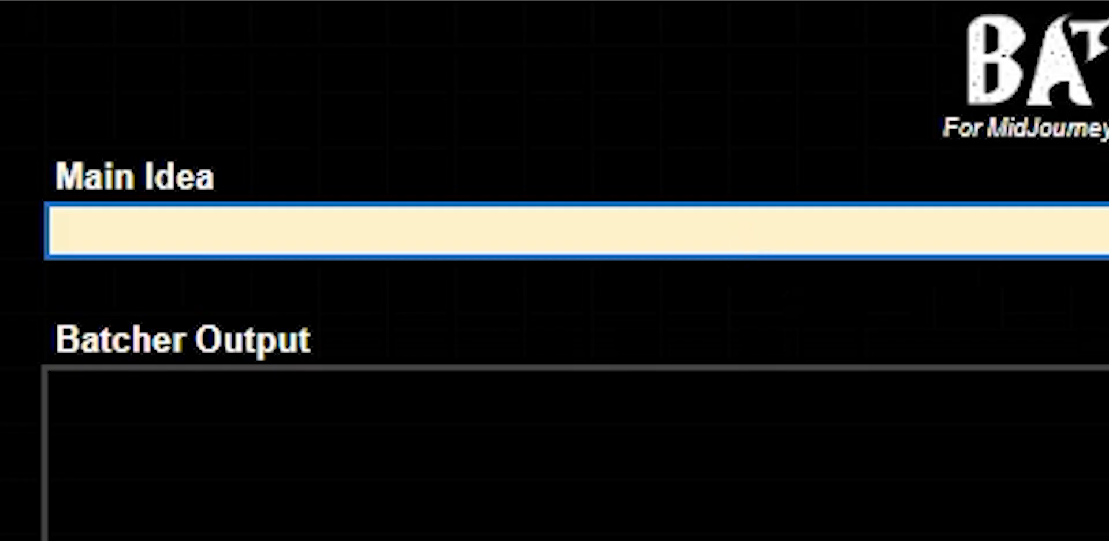
{"action": "type", "text": "a castle on an island"}
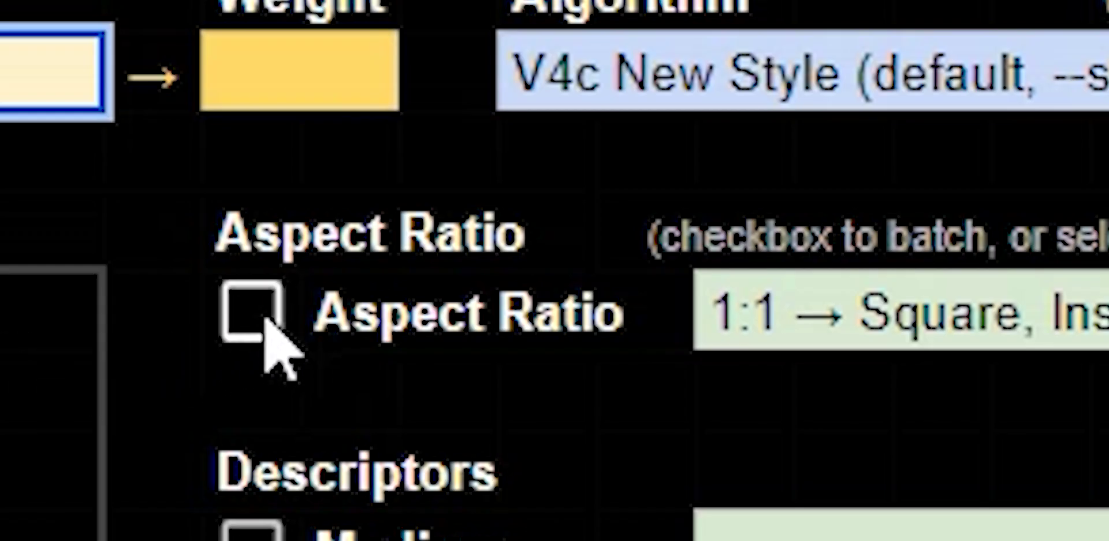
Step: Enable Aspect Ratio batching so the output lists 12 castle prompts, one per ratio
{"action": "left_click", "coordinate": [264, 319]}
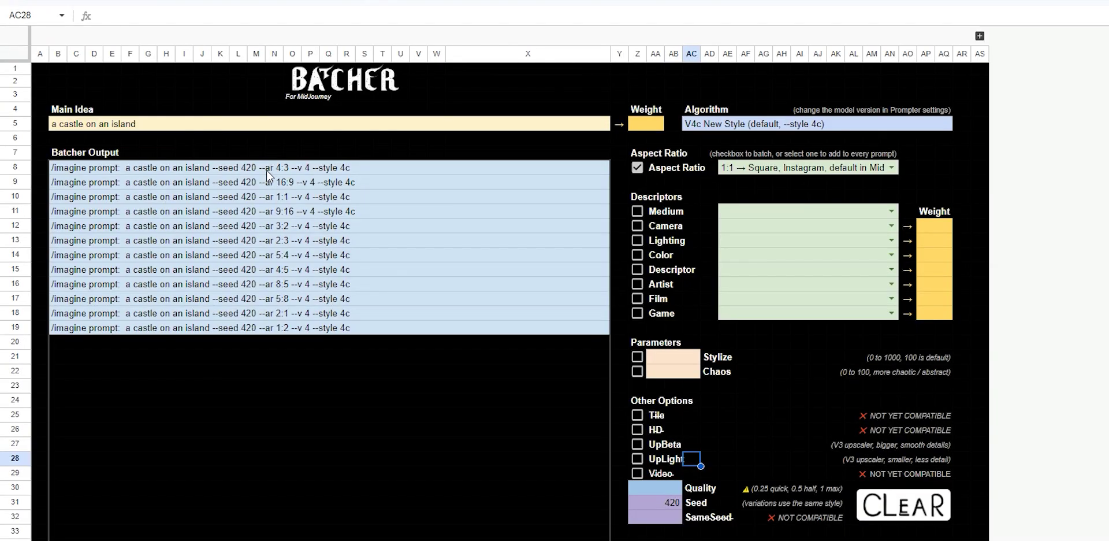
Step: Send the 4:3, 9:16 and 2:1 castle prompts from Batcher Output to Midjourney in #batcher
{"action": "left_click", "coordinate": [266, 170]}
{"action": "key", "text": "ctrl+c"}
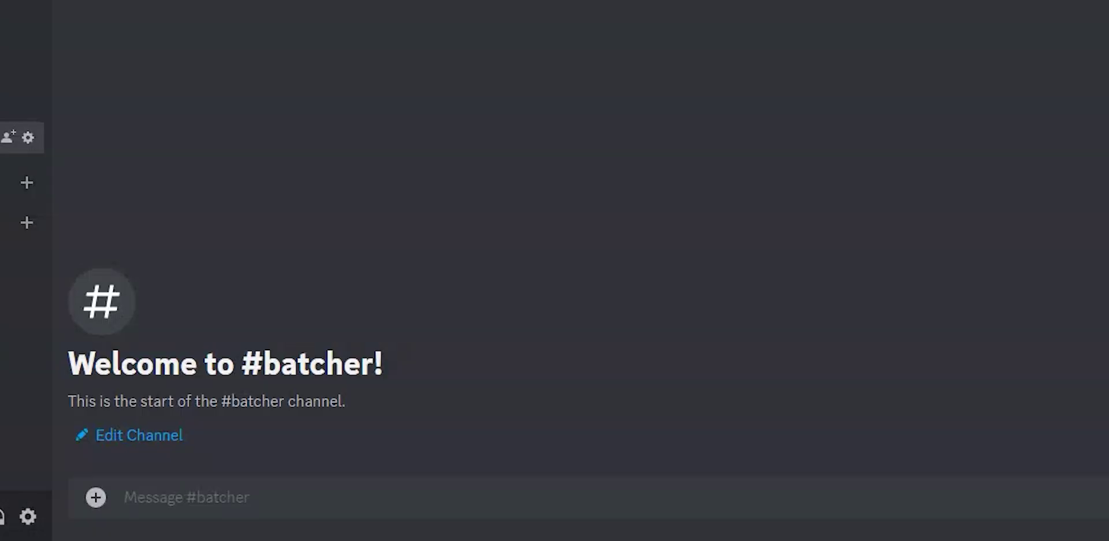
{"action": "key", "text": "ctrl+v"}
{"action": "key", "text": "Return"}
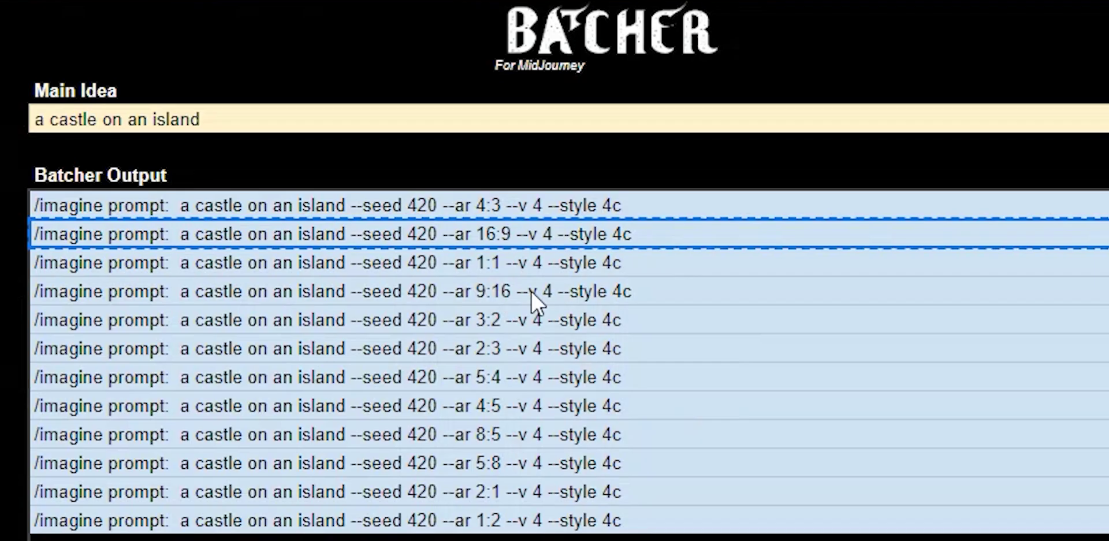
{"action": "left_click", "coordinate": [531, 289]}
{"action": "key", "text": "ctrl+c"}
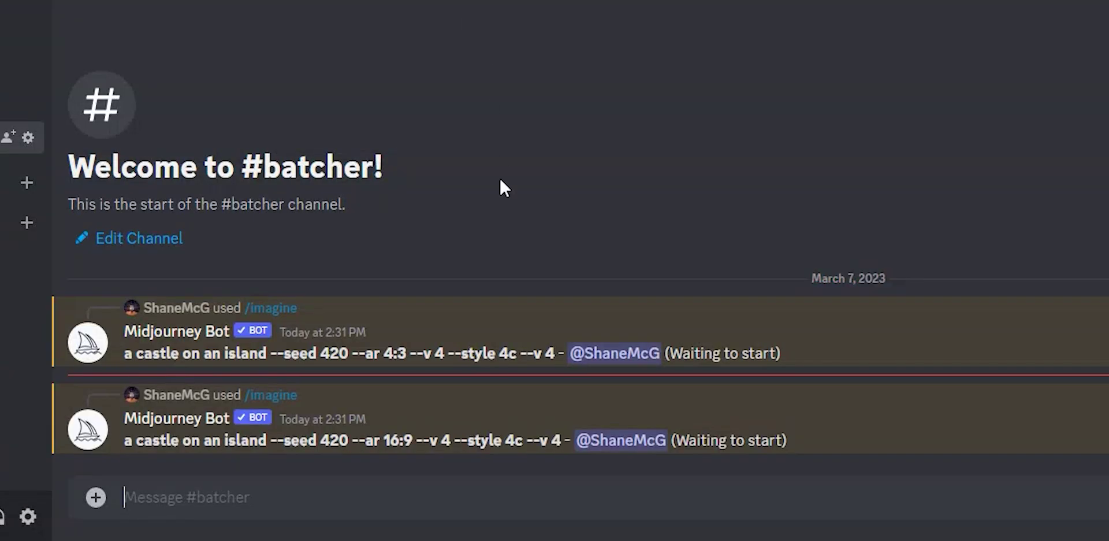
{"action": "key", "text": "ctrl+v"}
{"action": "key", "text": "Return"}
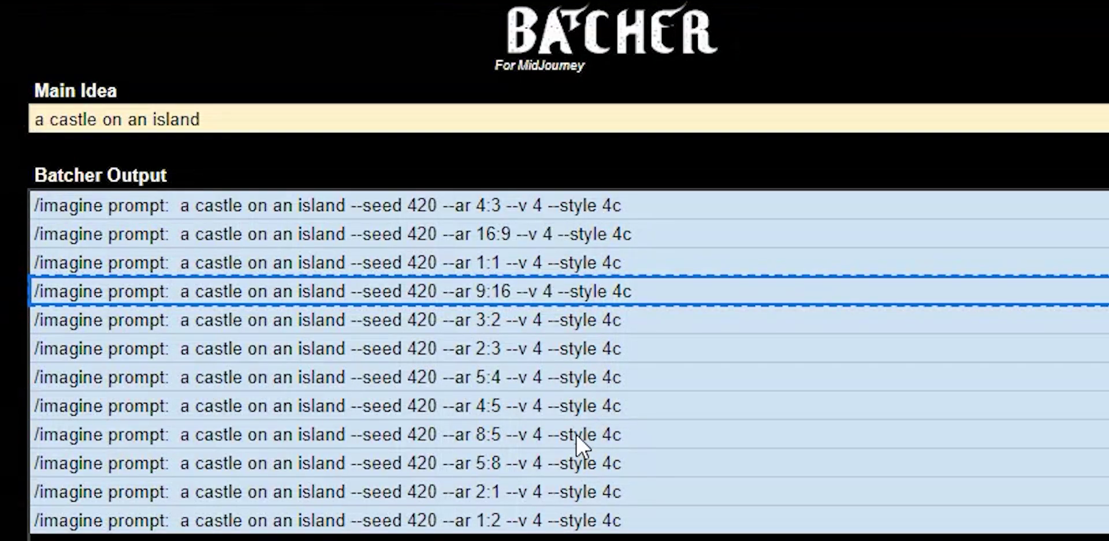
{"action": "left_click", "coordinate": [554, 411]}
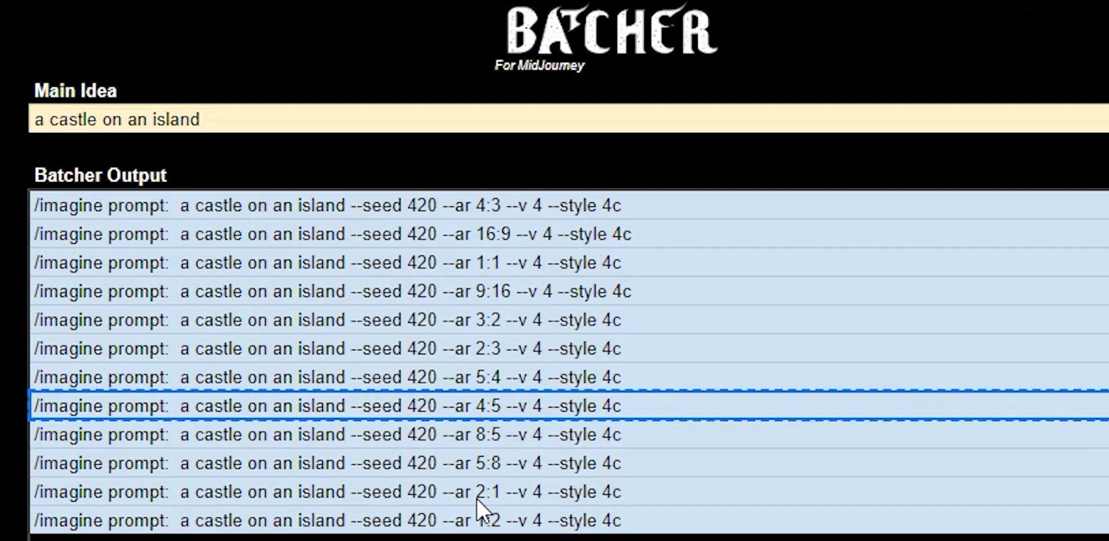
{"action": "left_click", "coordinate": [507, 493]}
{"action": "key", "text": "ctrl+c"}
{"action": "key", "text": "ctrl+v"}
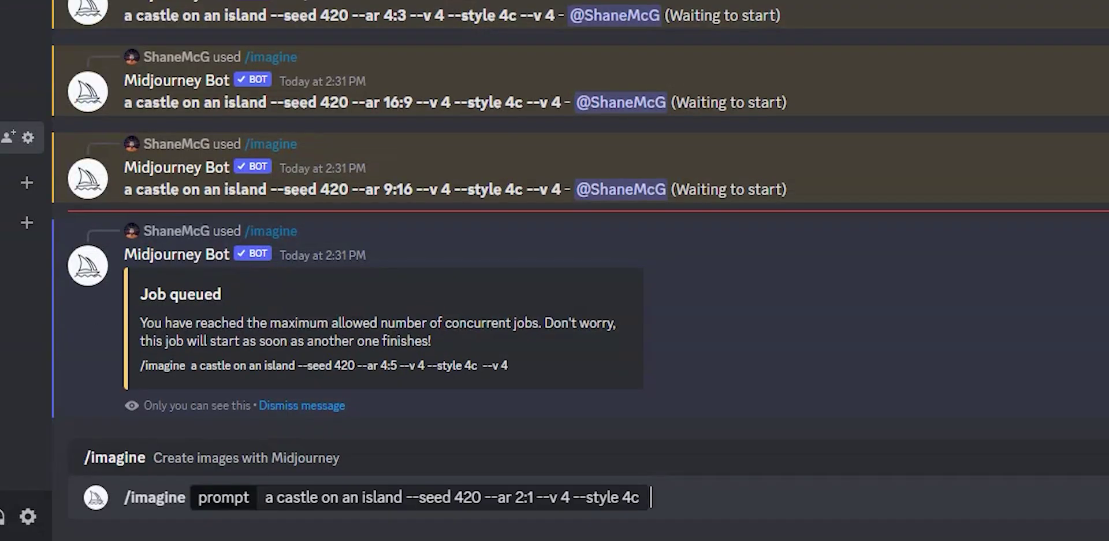
{"action": "key", "text": "Return"}
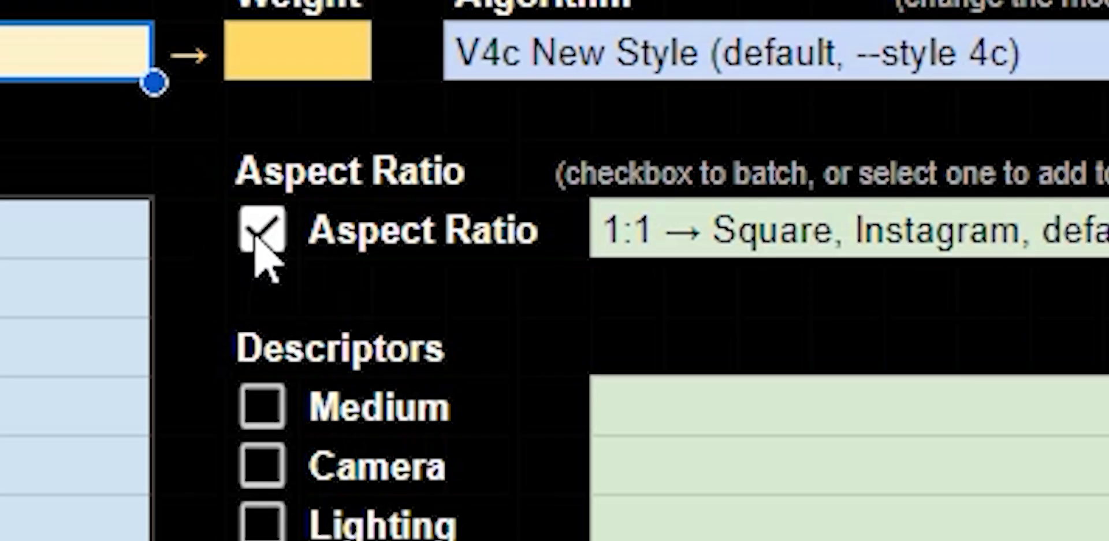
Step: Turn off aspect ratio batching and set a fixed 16:9 Modern HD standard ratio
{"action": "left_click", "coordinate": [261, 231]}
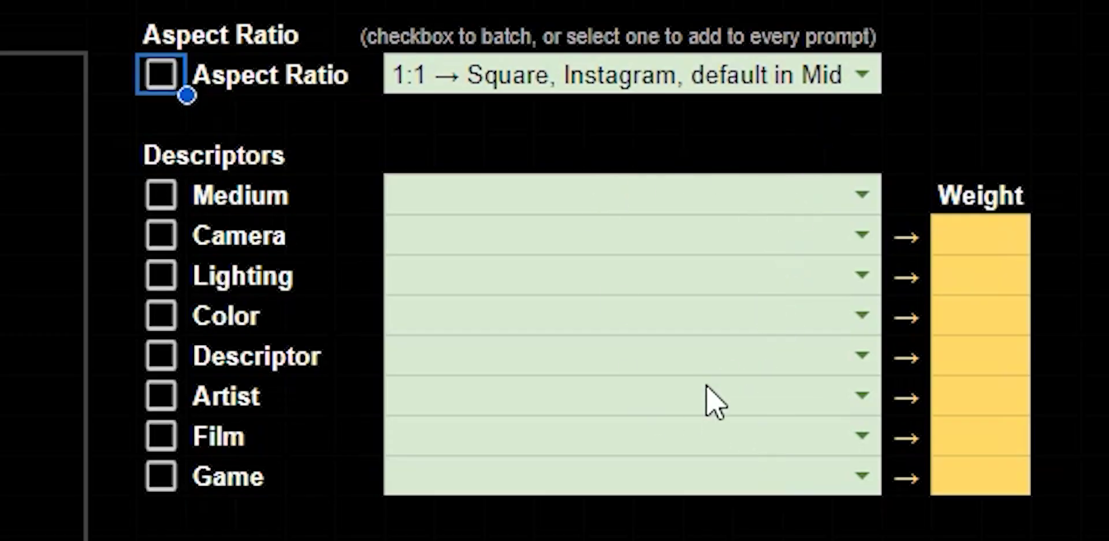
{"action": "left_click", "coordinate": [860, 79]}
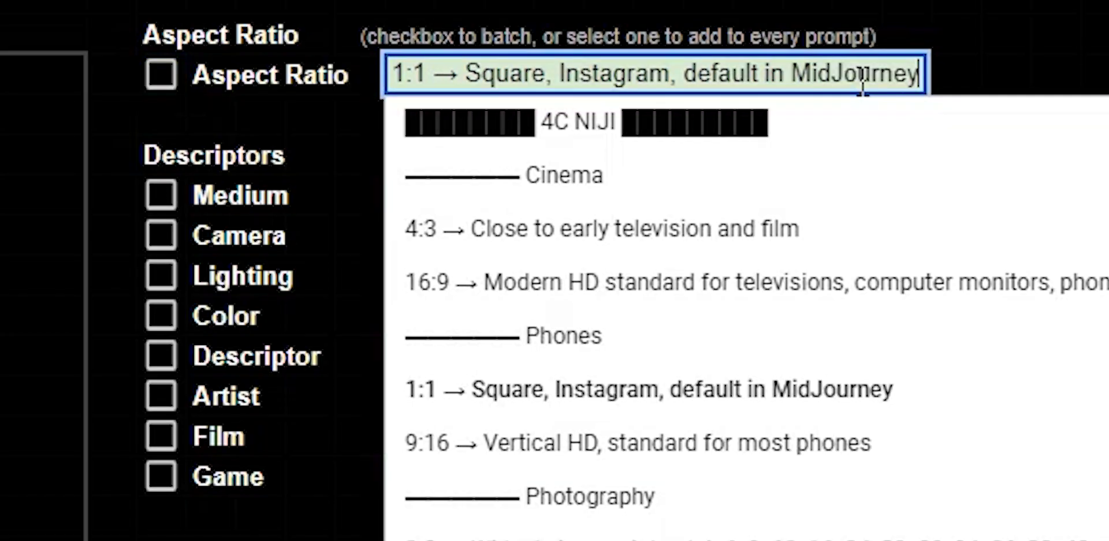
{"action": "left_click", "coordinate": [555, 286]}
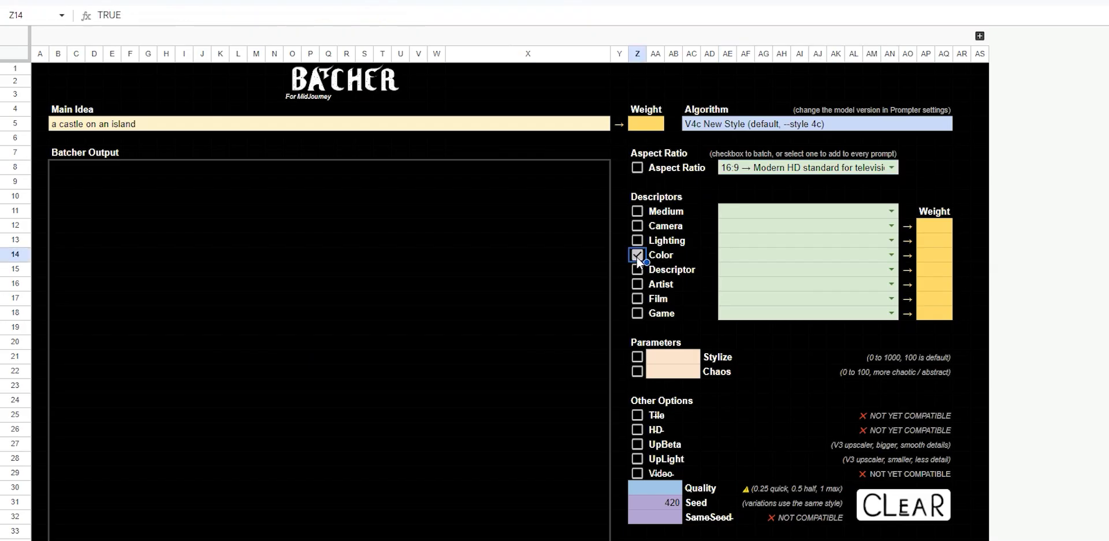
Step: Enable Color descriptor batching and review the resulting per-colour 16:9 castle prompts
{"action": "left_click", "coordinate": [637, 255]}
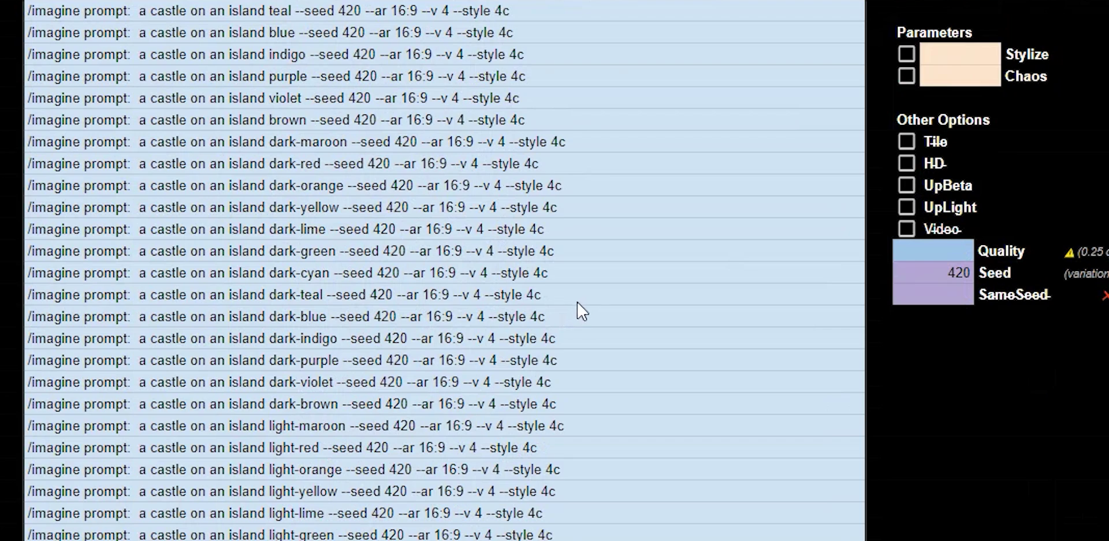
{"action": "scroll", "coordinate": [580, 311], "scroll_direction": "down", "scroll_amount": 15}
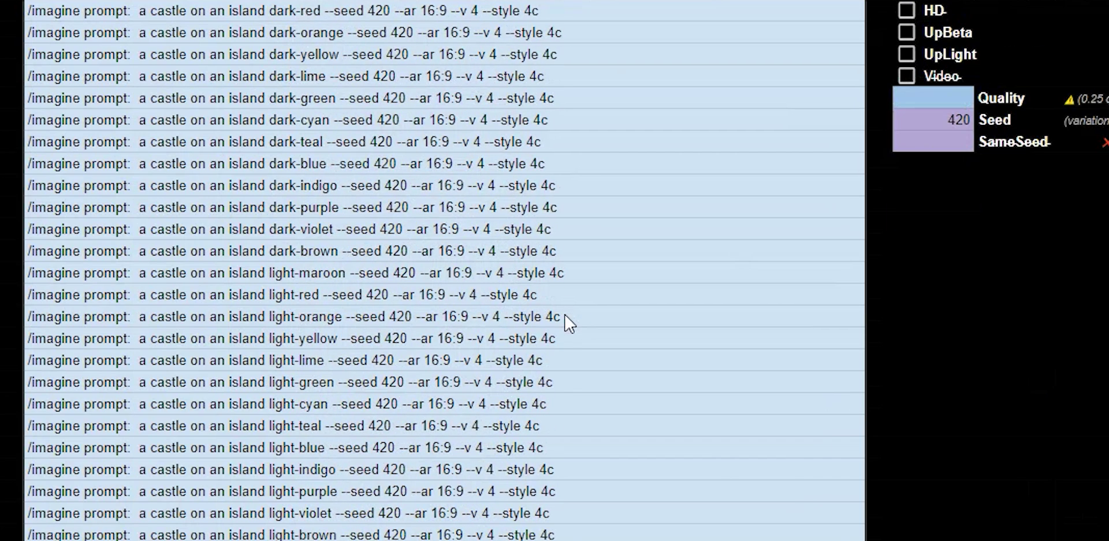
{"action": "scroll", "coordinate": [563, 314], "scroll_direction": "up", "scroll_amount": 18}
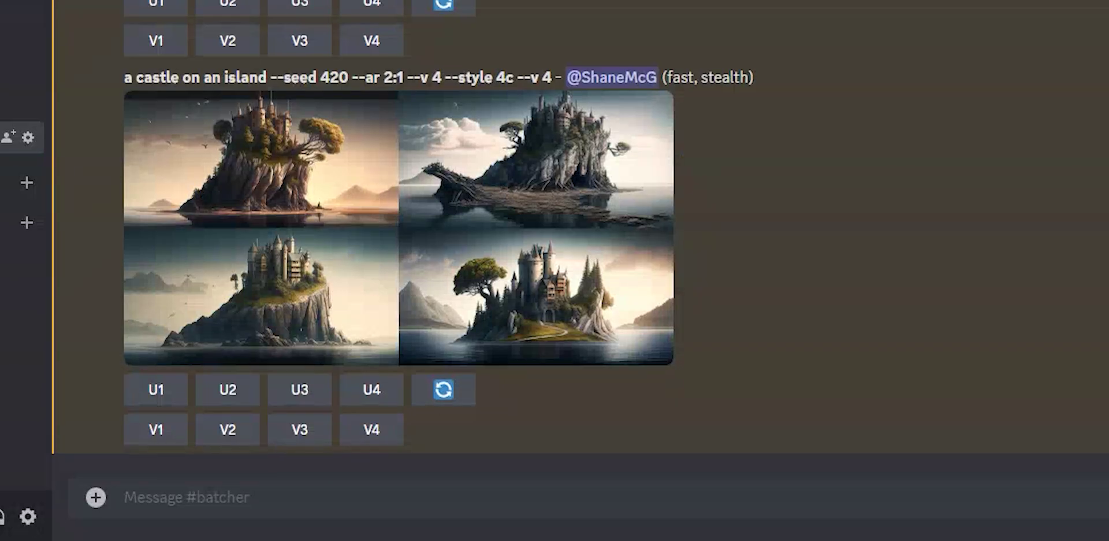
Step: Send the yellow and brown colour castle prompts to Midjourney in Discord
{"action": "key", "text": "ctrl+v"}
{"action": "key", "text": "Return"}
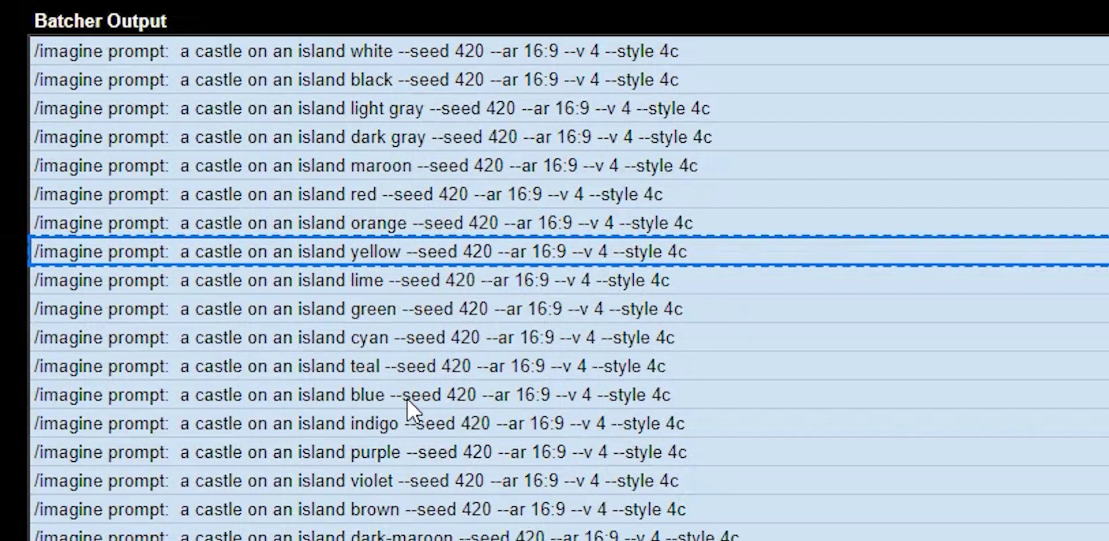
{"action": "left_click", "coordinate": [406, 398]}
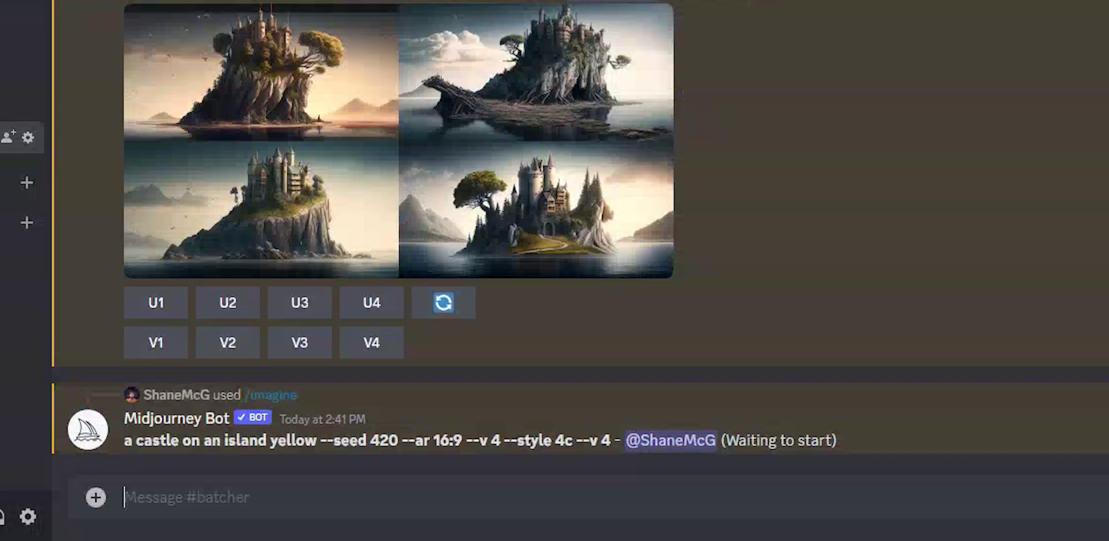
{"action": "key", "text": "ctrl+c"}
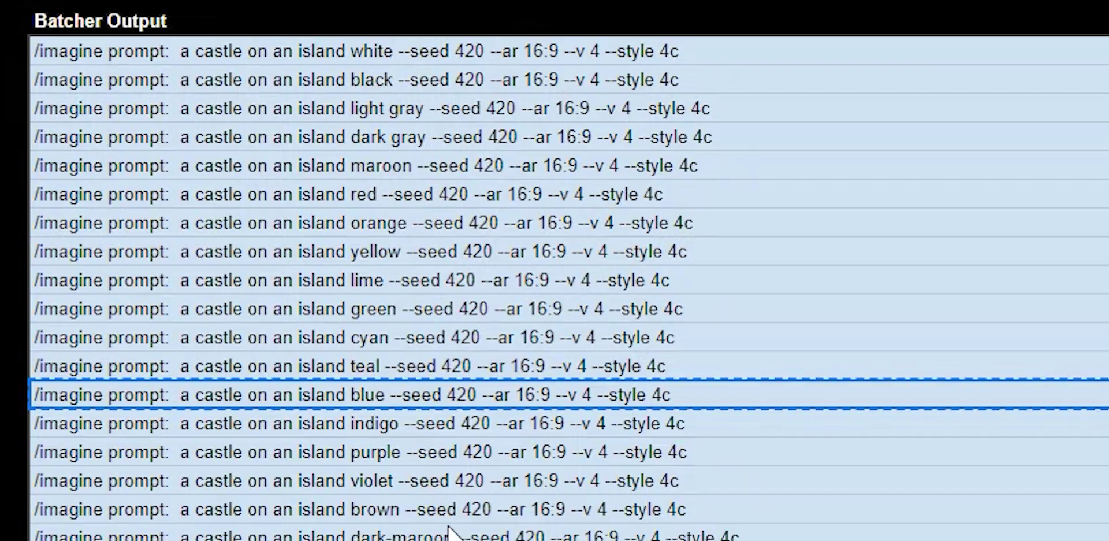
{"action": "left_click", "coordinate": [446, 508]}
{"action": "key", "text": "ctrl+c"}
{"action": "key", "text": "ctrl+v"}
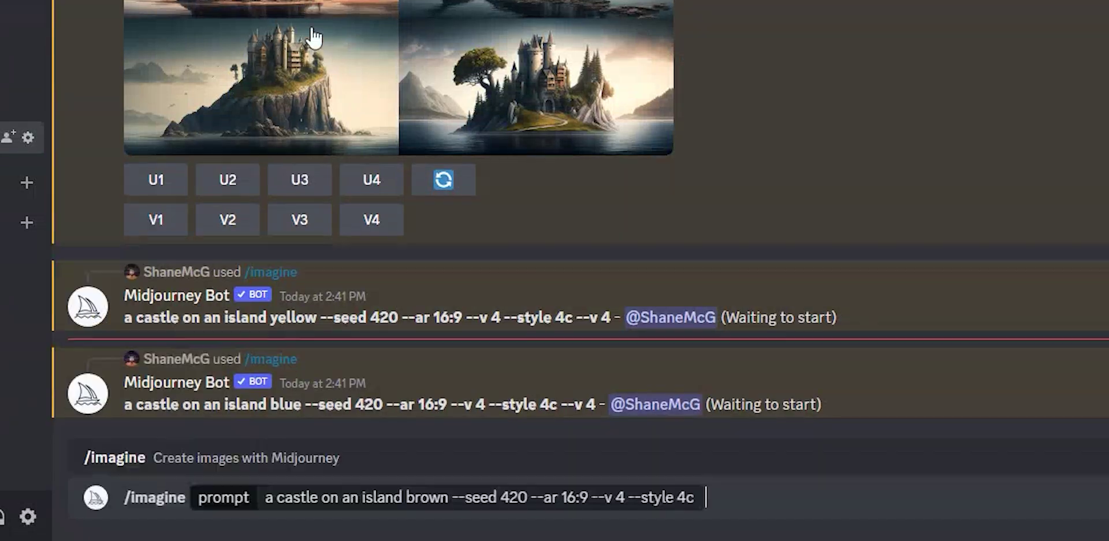
{"action": "key", "text": "Return"}
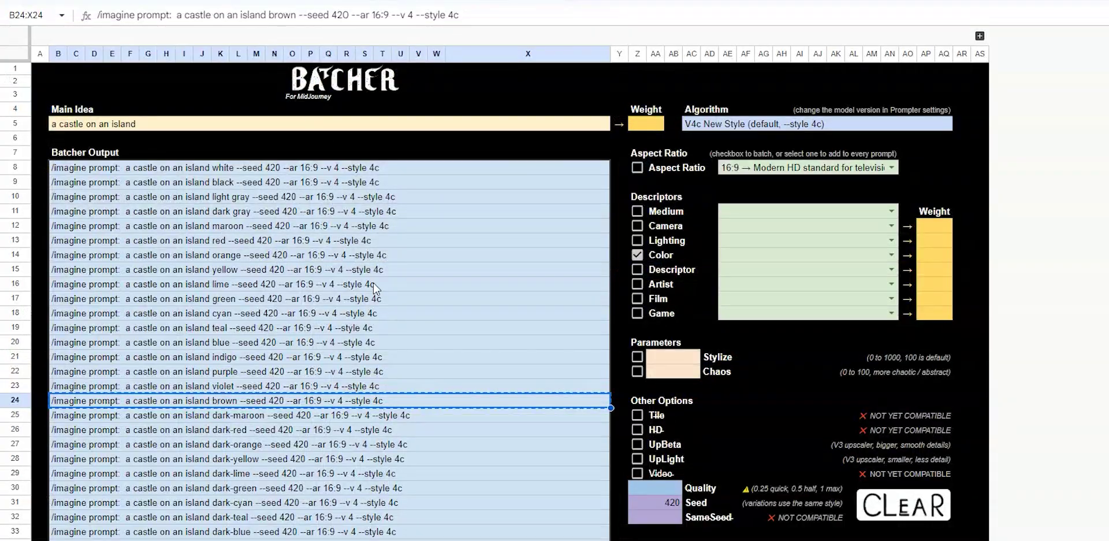
Step: Copy the rainbow colour prompt further down the Batcher Output
{"action": "scroll", "coordinate": [339, 346], "scroll_direction": "down", "scroll_amount": 10}
{"action": "scroll", "coordinate": [340, 347], "scroll_direction": "down", "scroll_amount": 1}
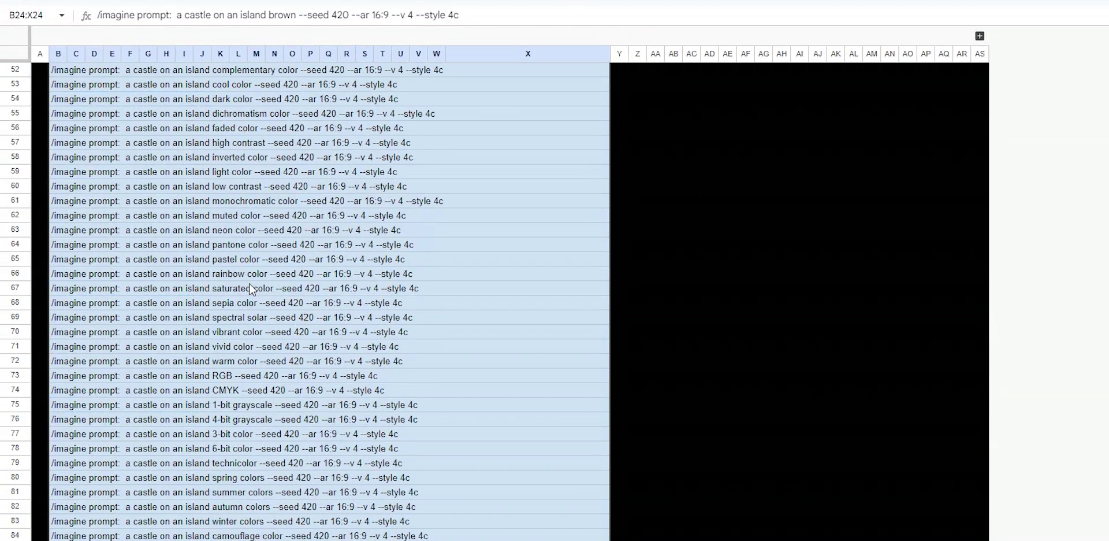
{"action": "left_click", "coordinate": [249, 273]}
{"action": "key", "text": "ctrl+c"}
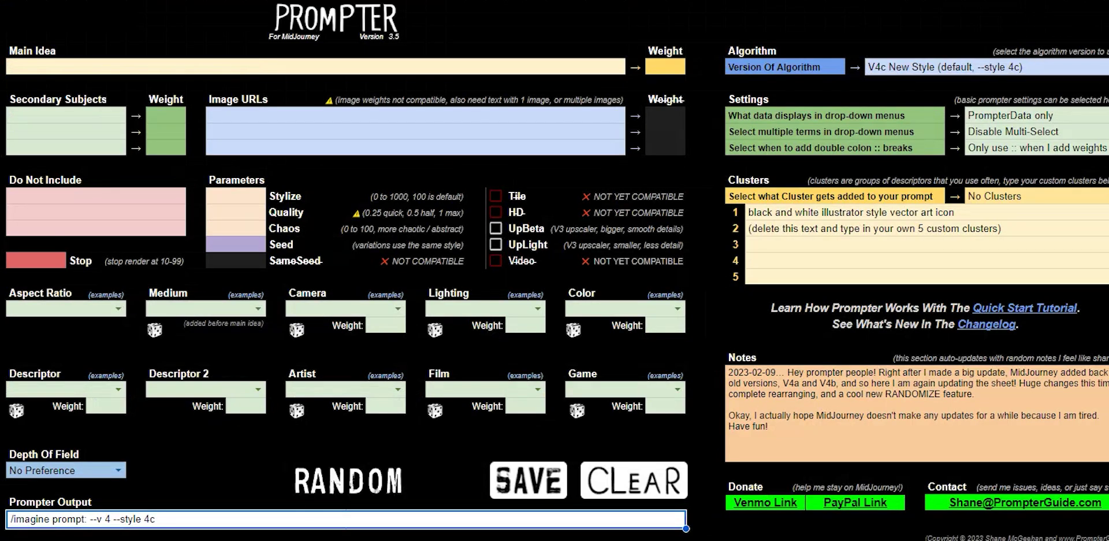
Step: Change the Version Of Algorithm so prompts carry --v 4 --style 4c
{"action": "left_click", "coordinate": [875, 46]}
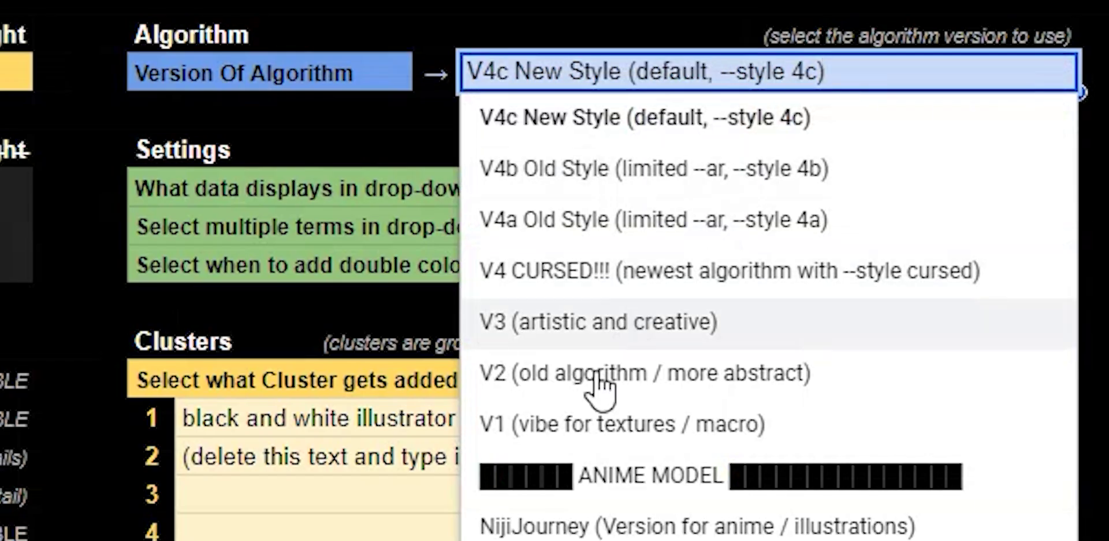
{"action": "left_click", "coordinate": [597, 330]}
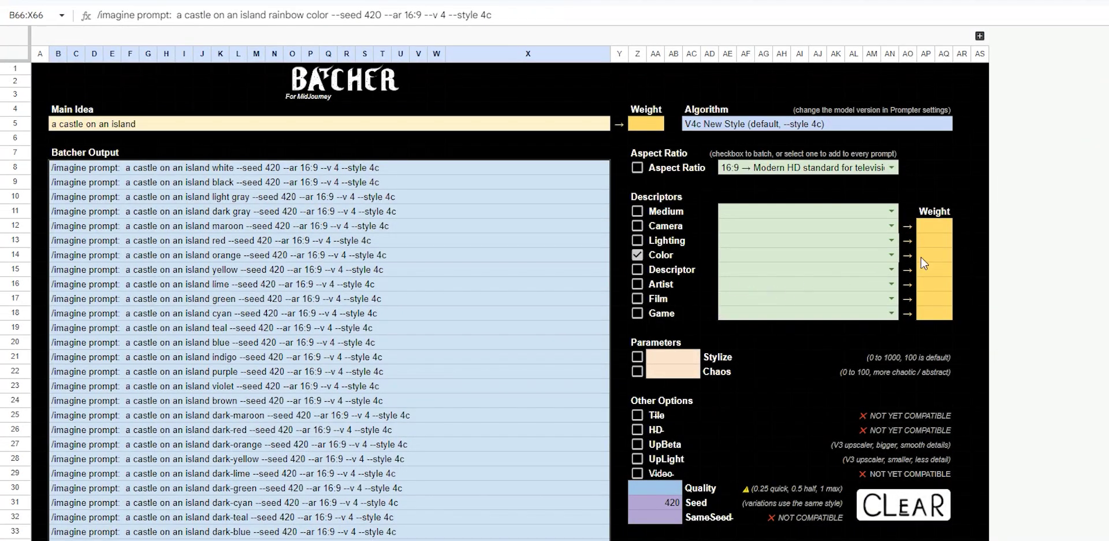
Step: Add forestpunk as a descriptor with weight 4 and set the Color weight to 2
{"action": "left_click", "coordinate": [892, 269]}
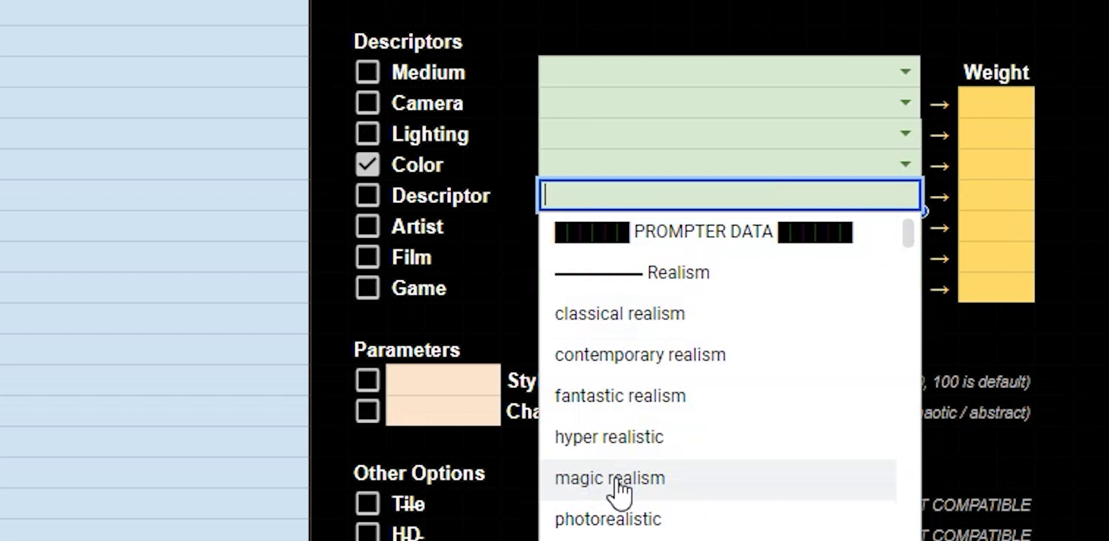
{"action": "scroll", "coordinate": [729, 376], "scroll_direction": "down", "scroll_amount": 5}
{"action": "left_click", "coordinate": [809, 324]}
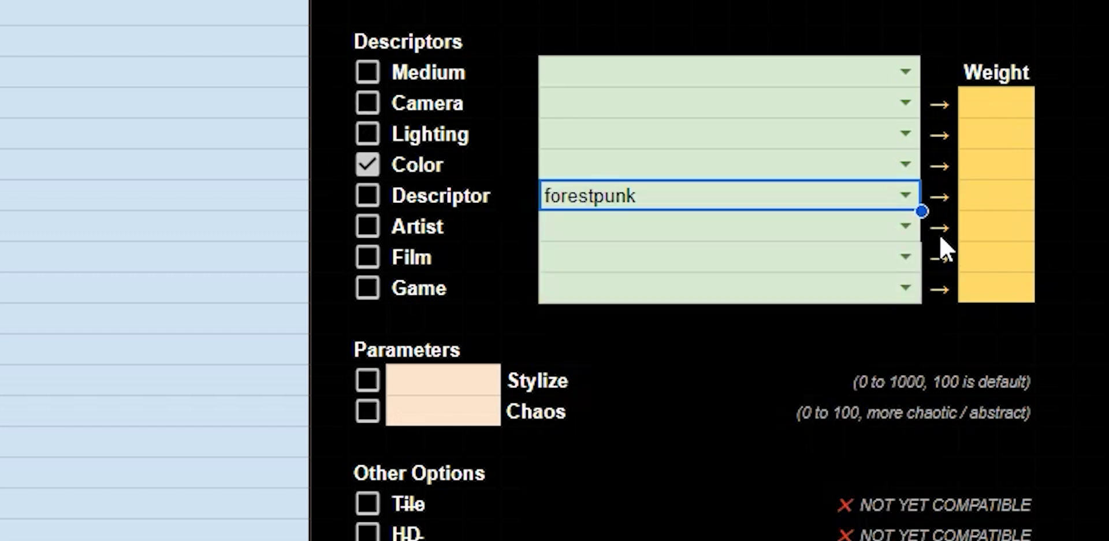
{"action": "left_click", "coordinate": [980, 208]}
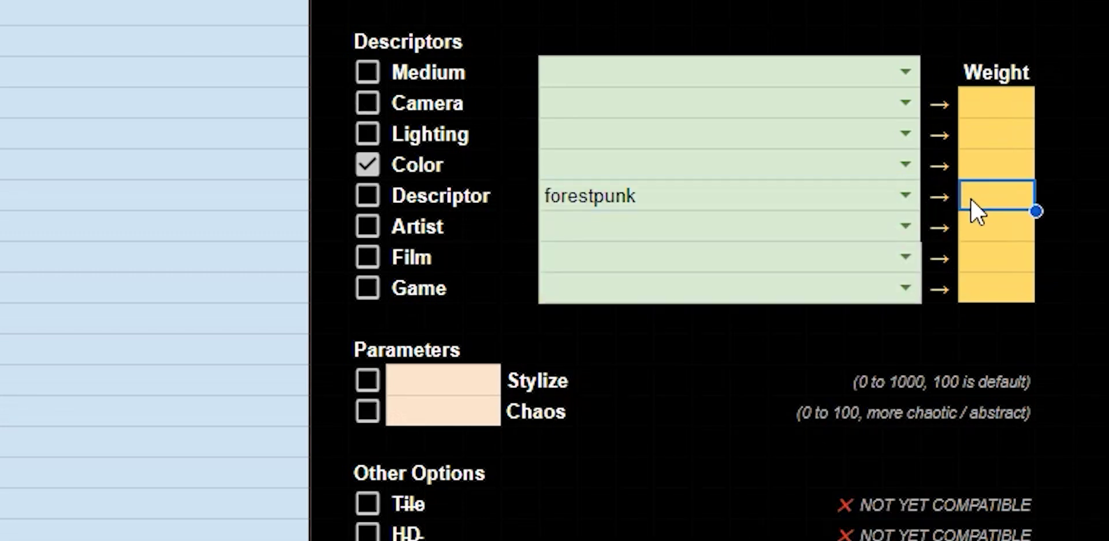
{"action": "type", "text": "4"}
{"action": "key", "text": "Return"}
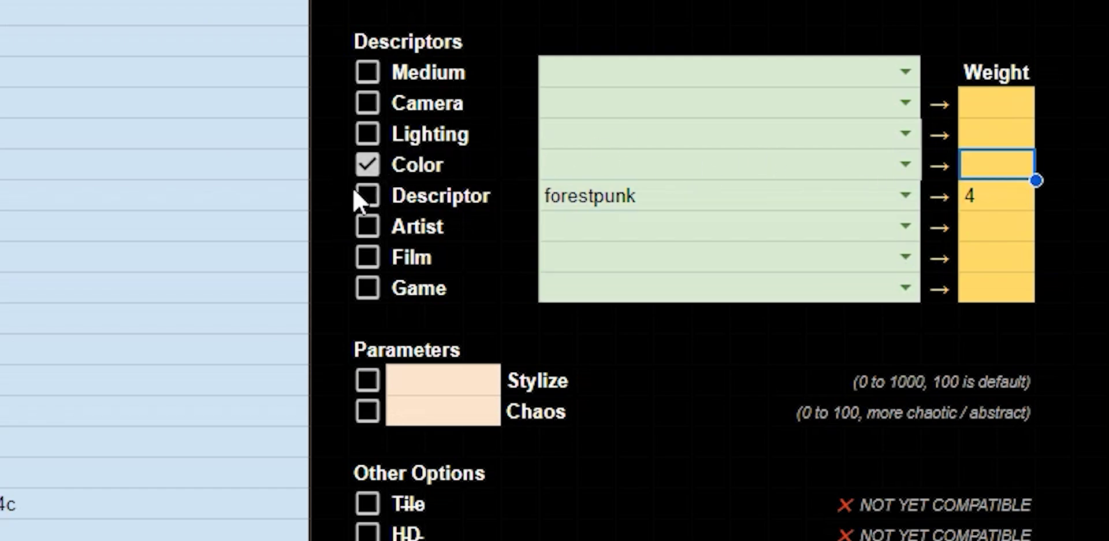
{"action": "type", "text": "2"}
{"action": "left_click", "coordinate": [836, 202]}
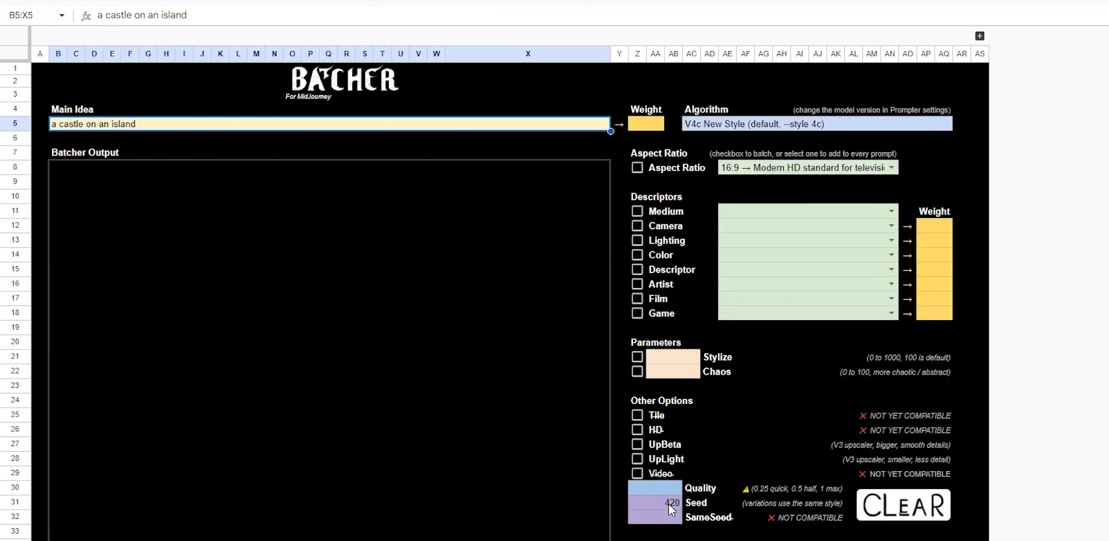
Step: Replace the castle Main Idea with 'decrepit mansion' and choose the 1:1 Square aspect ratio
{"action": "left_click", "coordinate": [669, 504]}
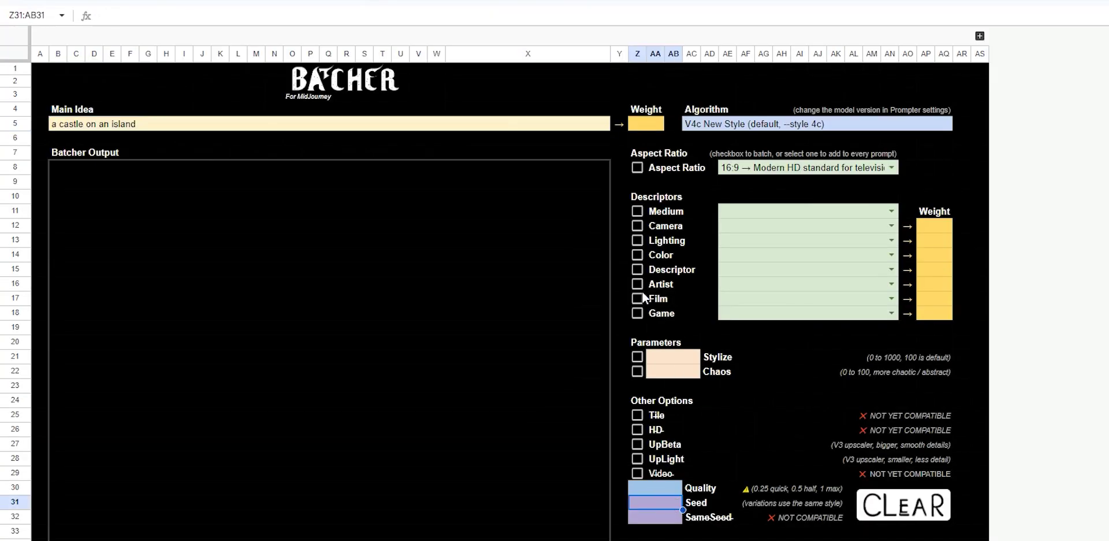
{"action": "left_click", "coordinate": [391, 124]}
{"action": "key", "text": "Delete"}
{"action": "left_click", "coordinate": [438, 277]}
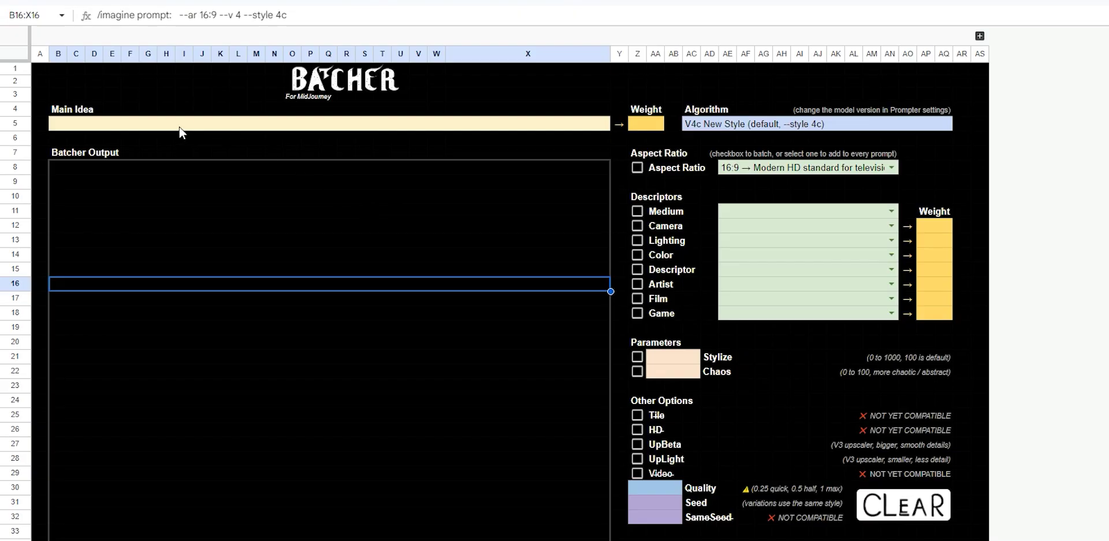
{"action": "left_click", "coordinate": [179, 124]}
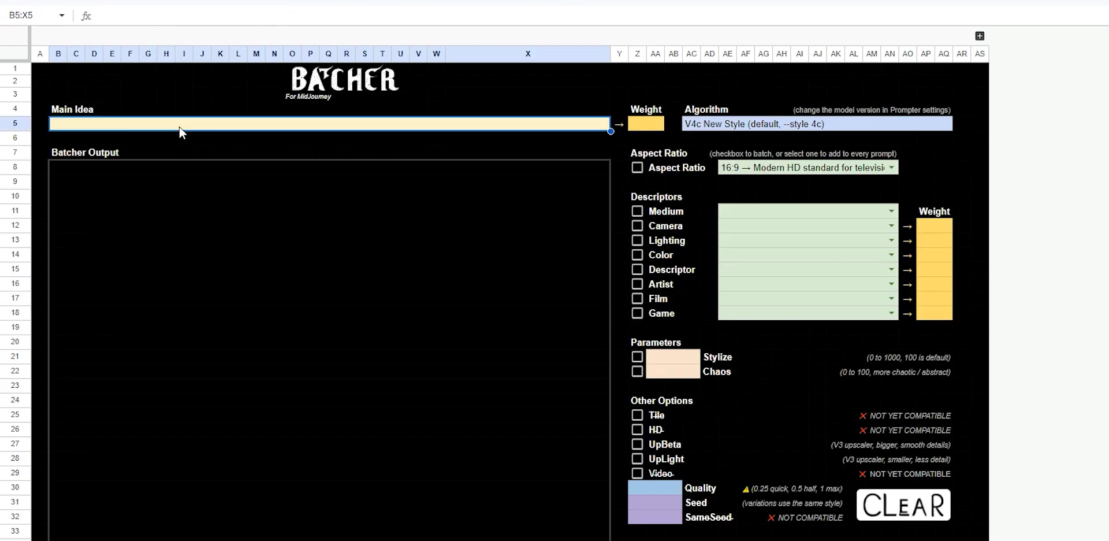
{"action": "type", "text": "decrepit"}
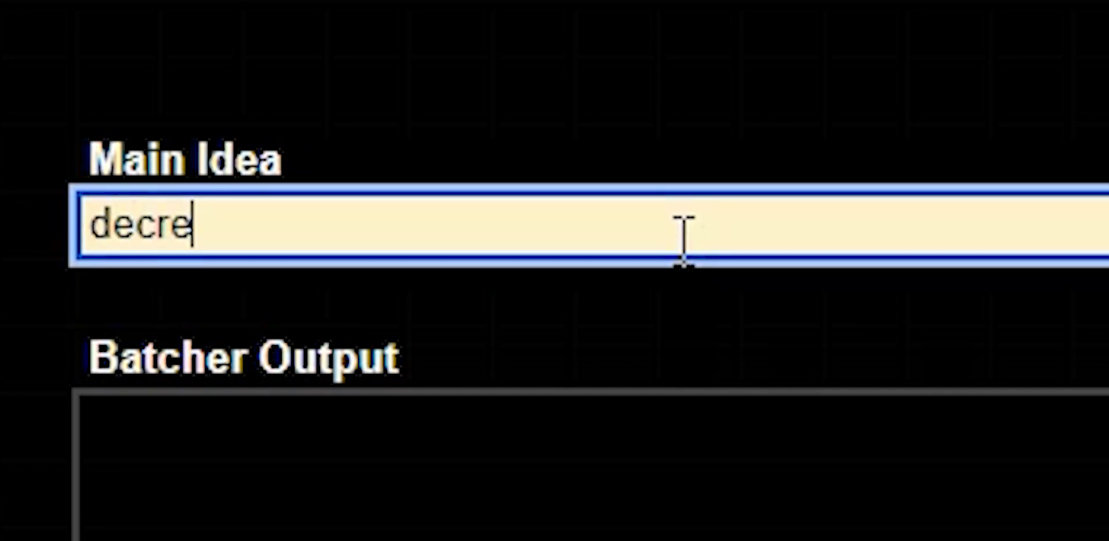
{"action": "type", "text": " mansion"}
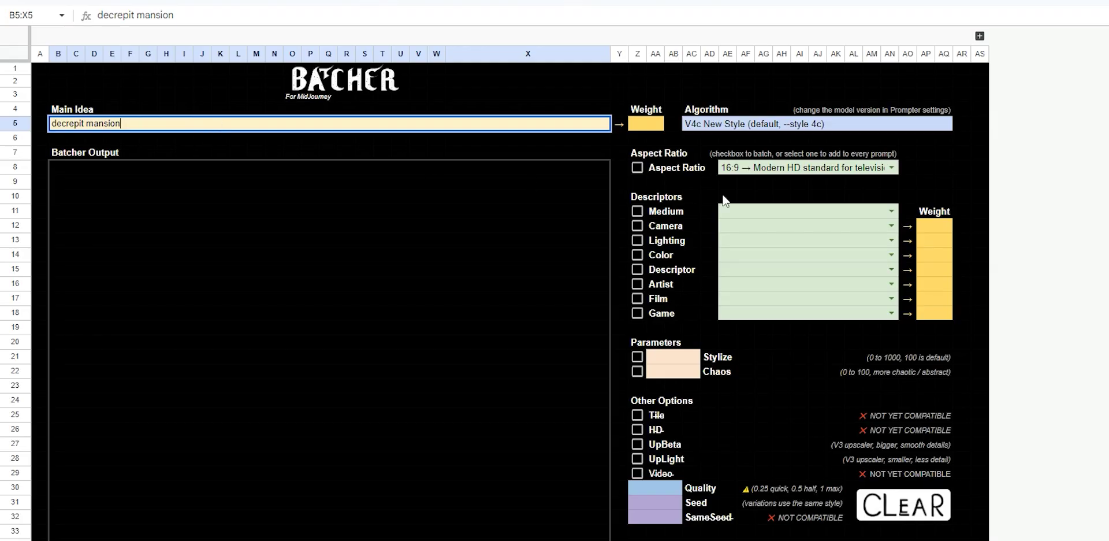
{"action": "left_click", "coordinate": [892, 167]}
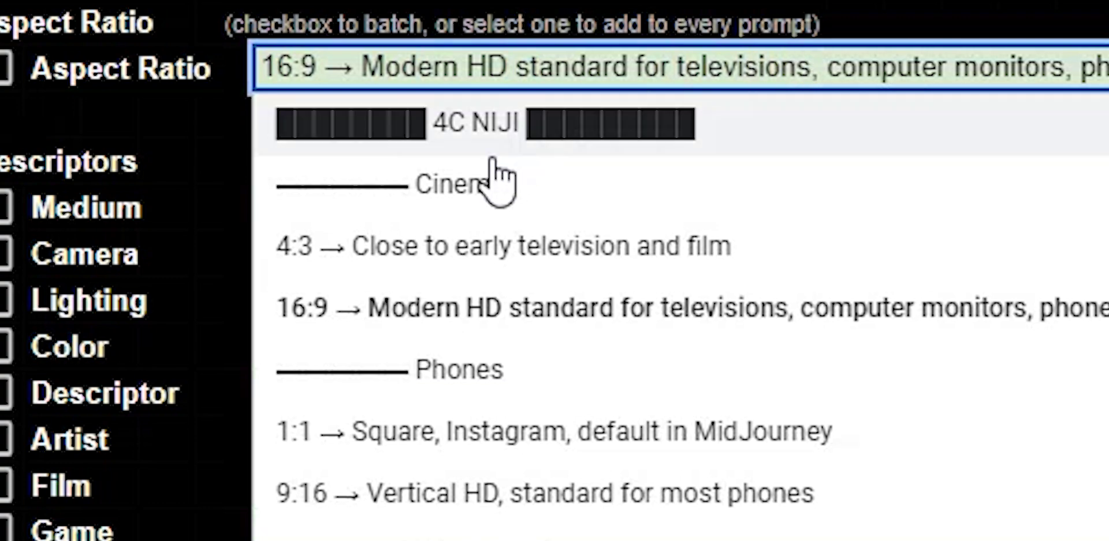
{"action": "left_click", "coordinate": [384, 437]}
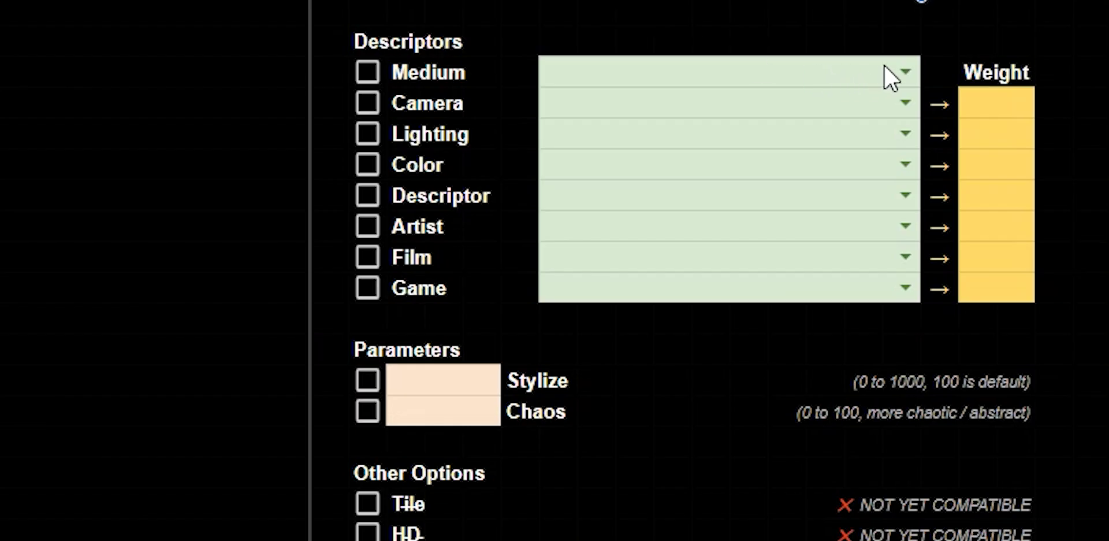
Step: Set the Medium to diorama and the Camera descriptor to silhouette
{"action": "left_click", "coordinate": [904, 73]}
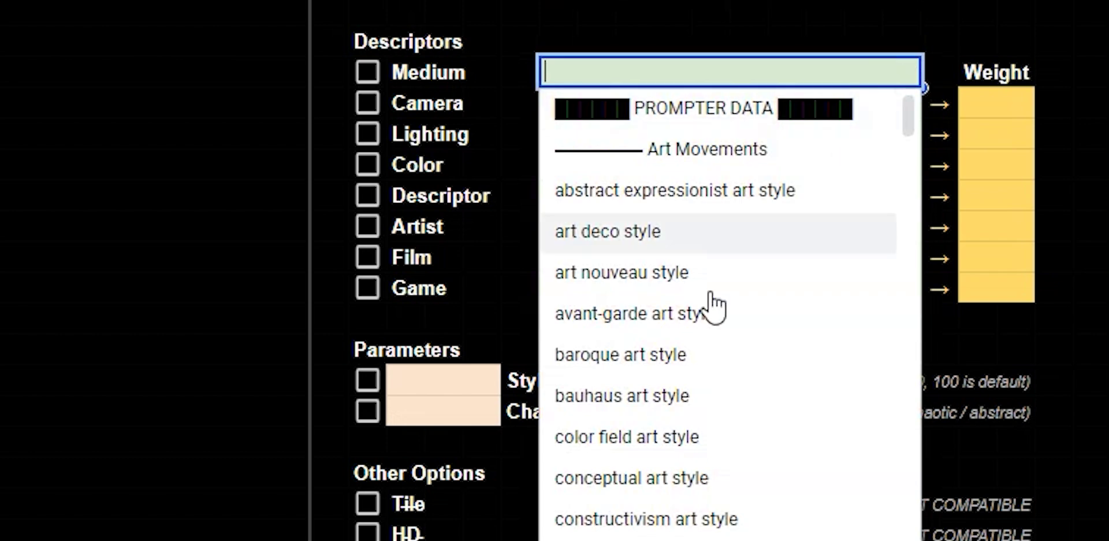
{"action": "scroll", "coordinate": [728, 323], "scroll_direction": "down", "scroll_amount": 15}
{"action": "scroll", "coordinate": [748, 295], "scroll_direction": "down", "scroll_amount": 8}
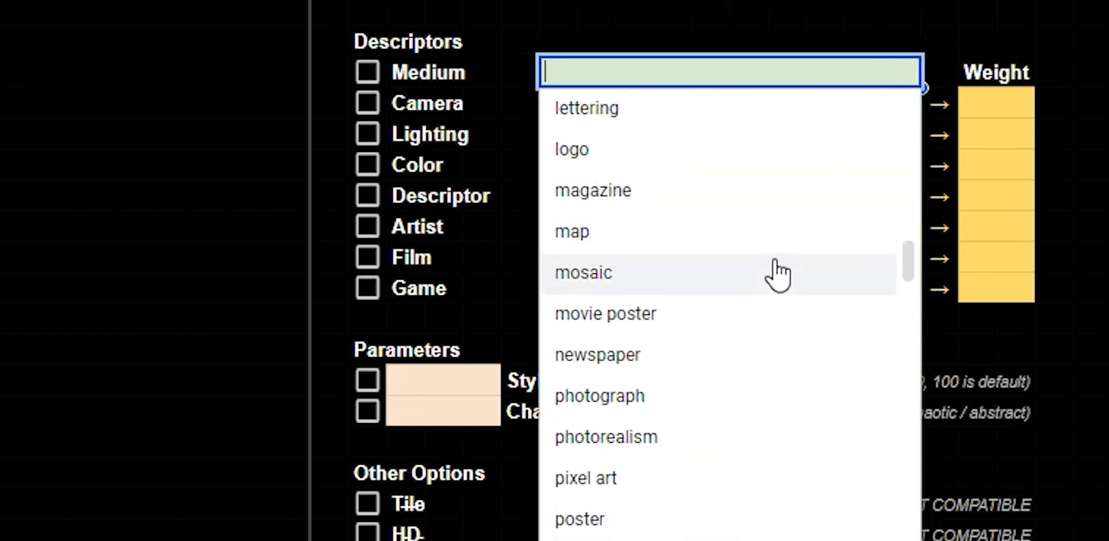
{"action": "scroll", "coordinate": [780, 274], "scroll_direction": "down", "scroll_amount": 15}
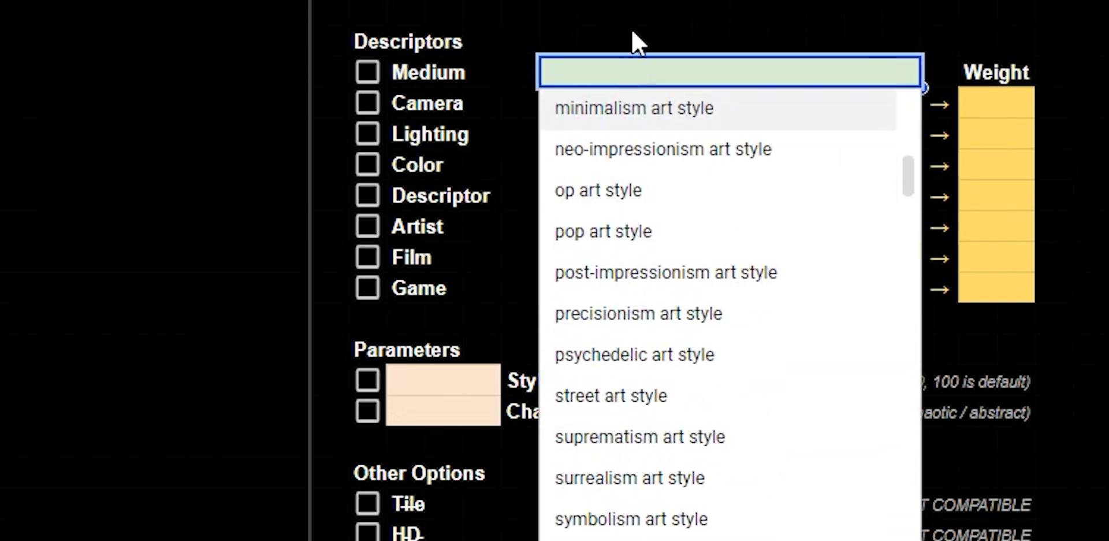
{"action": "type", "text": "dio"}
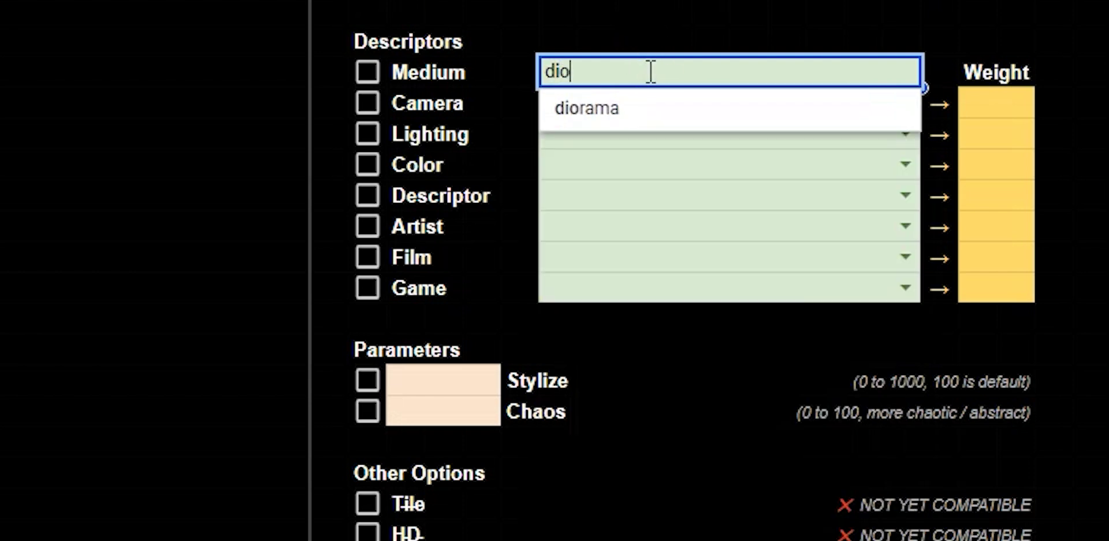
{"action": "left_click", "coordinate": [610, 101]}
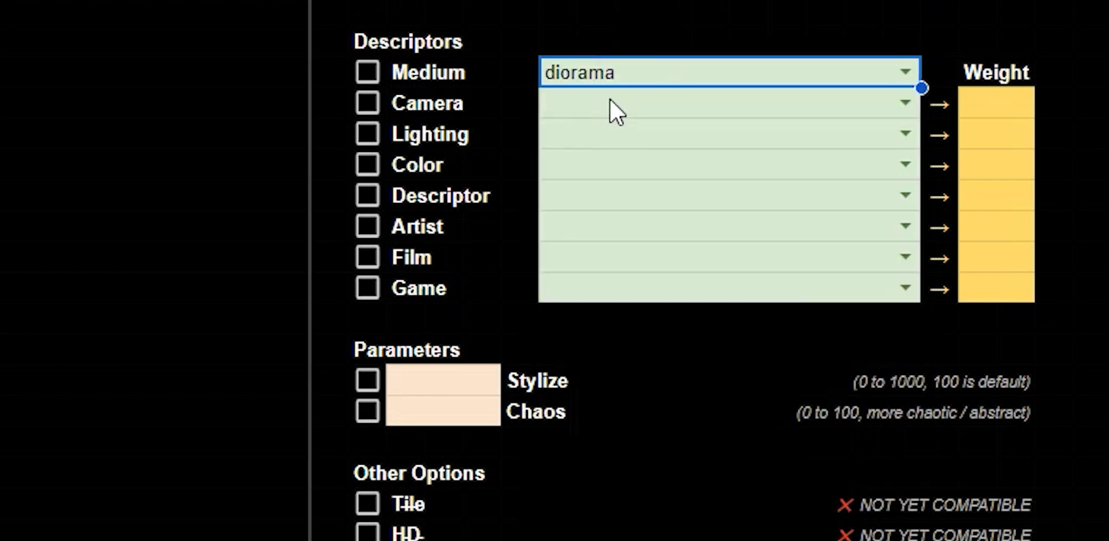
{"action": "left_click", "coordinate": [702, 110]}
{"action": "left_click", "coordinate": [903, 103]}
{"action": "scroll", "coordinate": [722, 508], "scroll_direction": "down", "scroll_amount": 8}
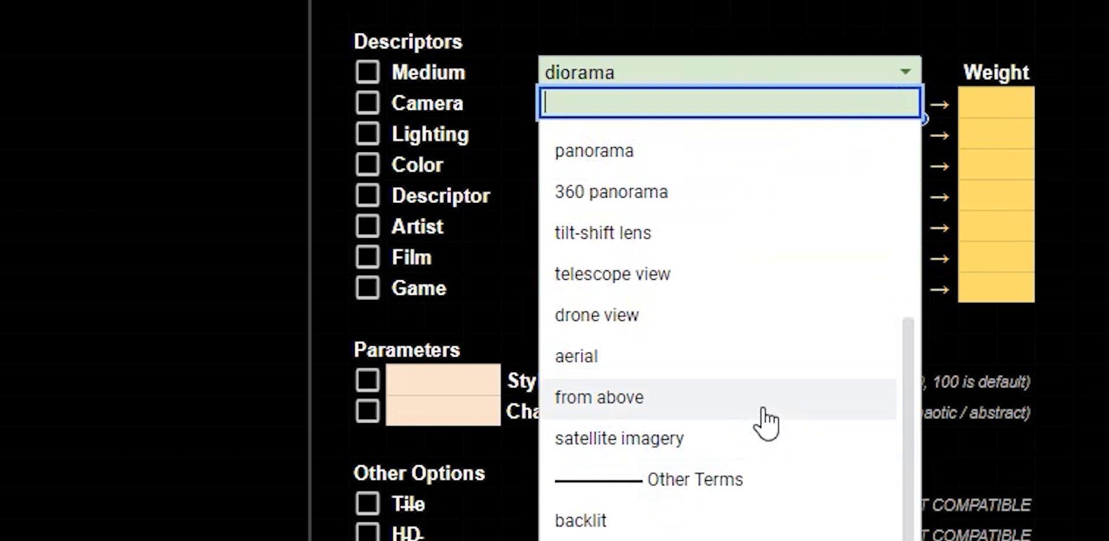
{"action": "scroll", "coordinate": [768, 420], "scroll_direction": "down", "scroll_amount": 5}
{"action": "left_click", "coordinate": [615, 424]}
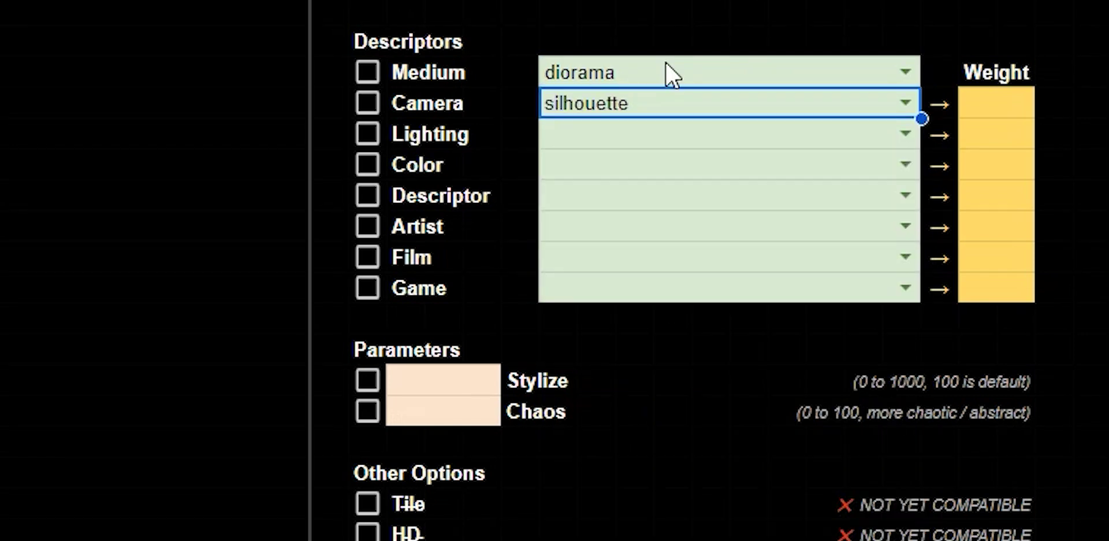
Step: Enter Stylize 700, Chaos 10 and Seed 420
{"action": "left_click", "coordinate": [430, 383]}
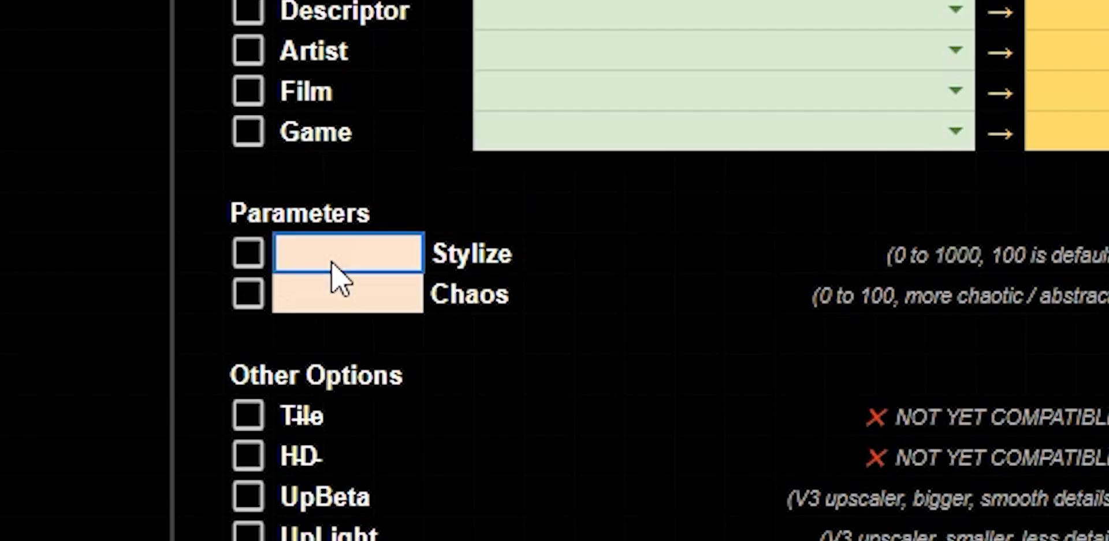
{"action": "type", "text": "700"}
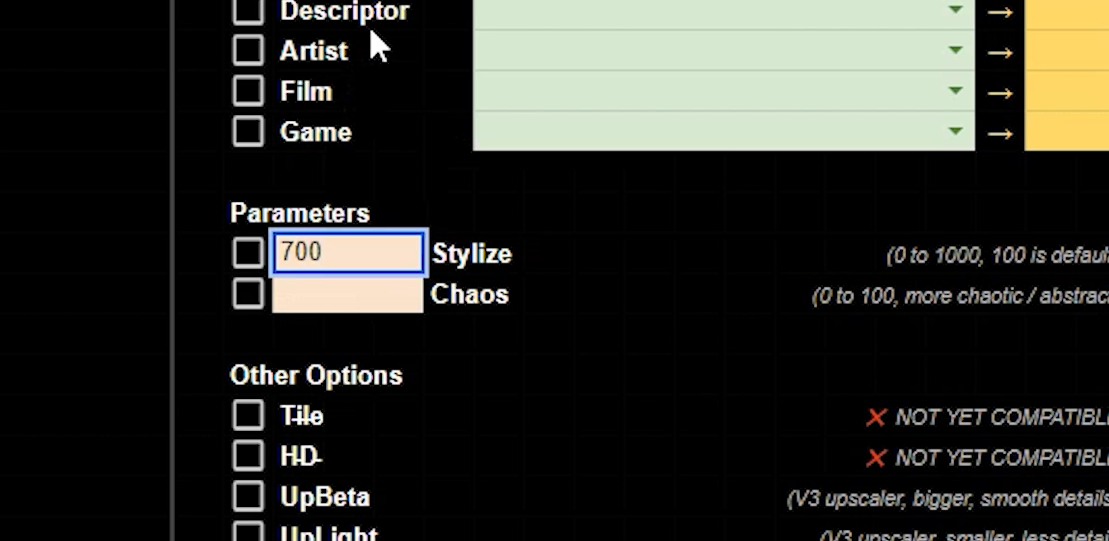
{"action": "left_click", "coordinate": [373, 303]}
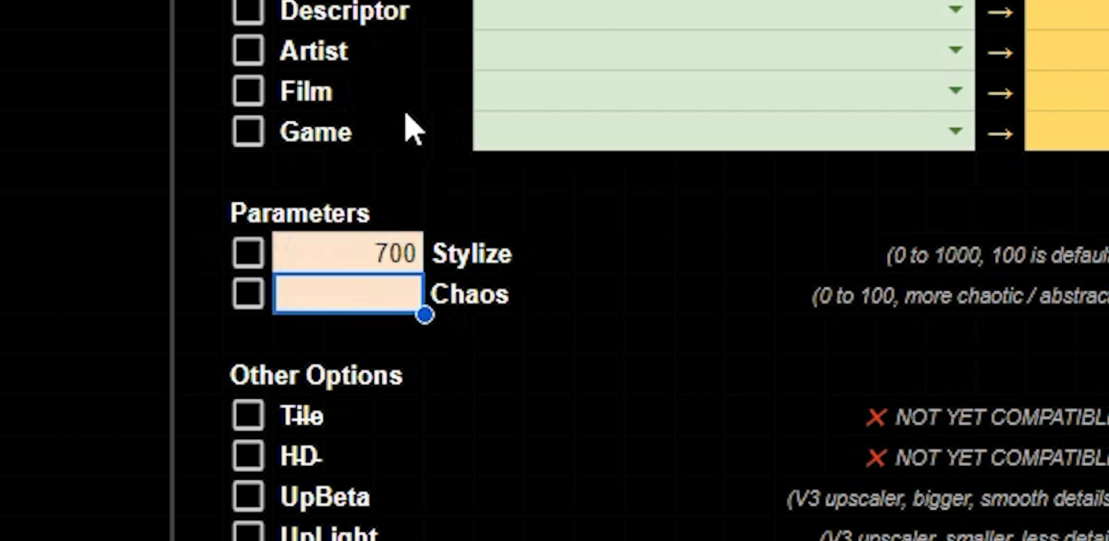
{"action": "type", "text": "10"}
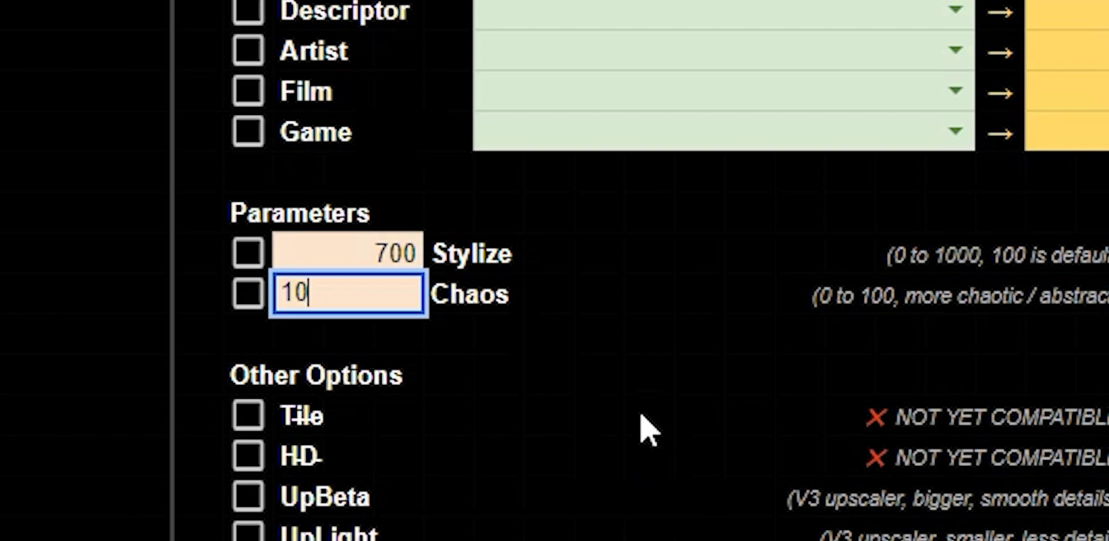
{"action": "left_click", "coordinate": [641, 417]}
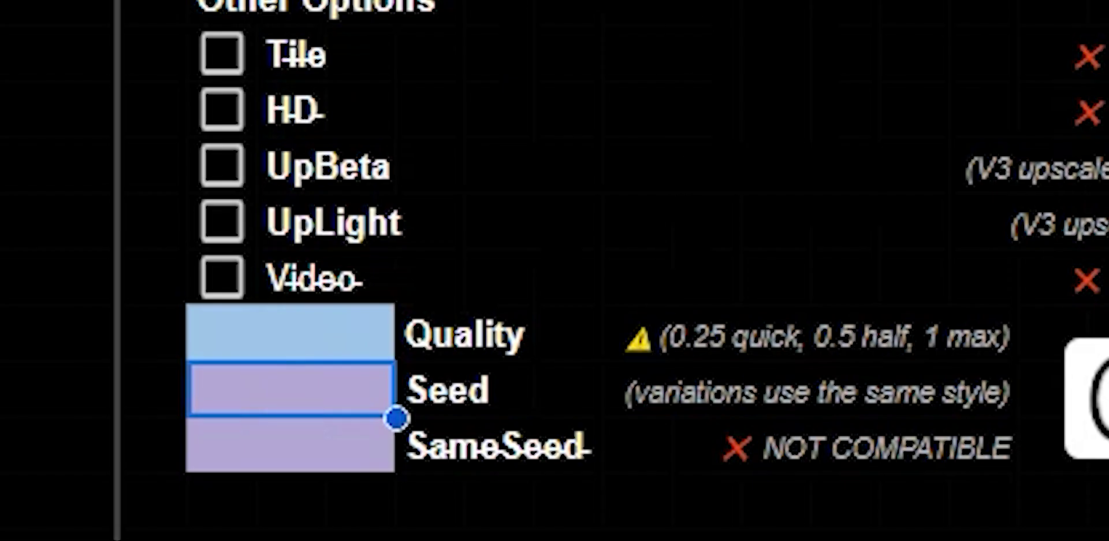
{"action": "type", "text": "420"}
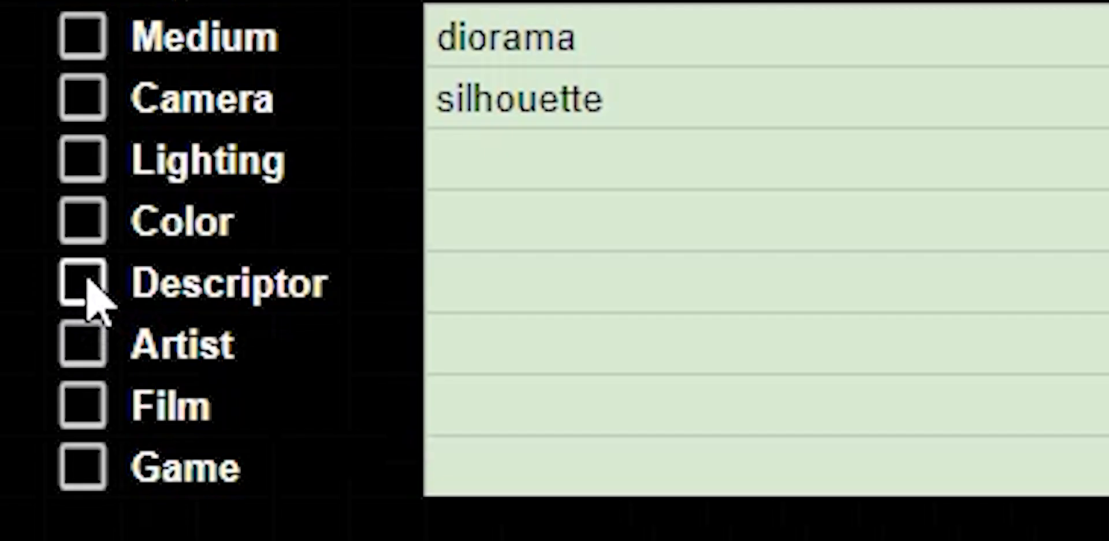
Step: Enable Descriptor batching and review the per-descriptor decrepit mansion diorama prompts in Batcher Output
{"action": "left_click", "coordinate": [637, 269]}
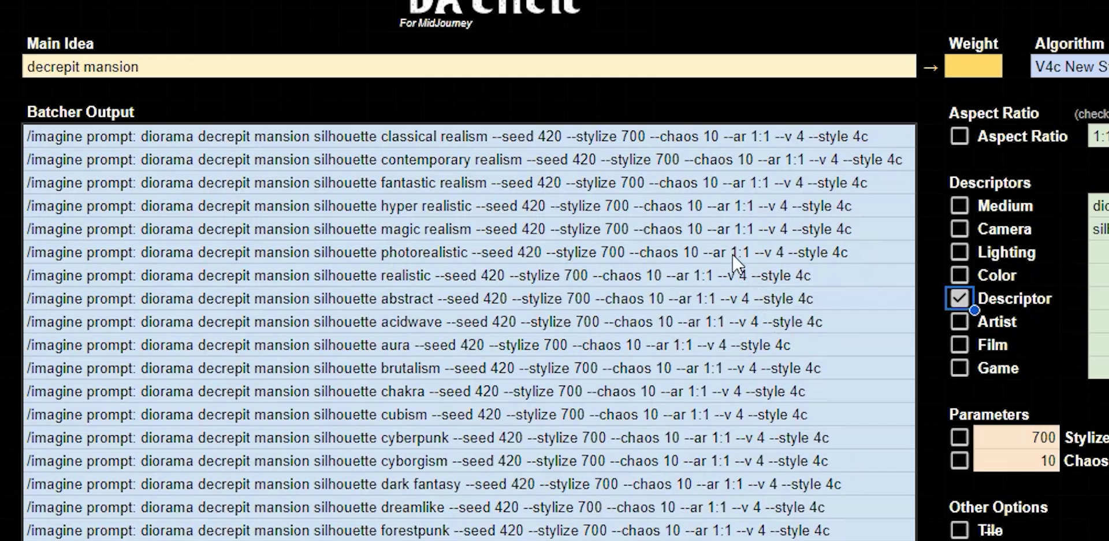
{"action": "scroll", "coordinate": [694, 271], "scroll_direction": "down", "scroll_amount": 8}
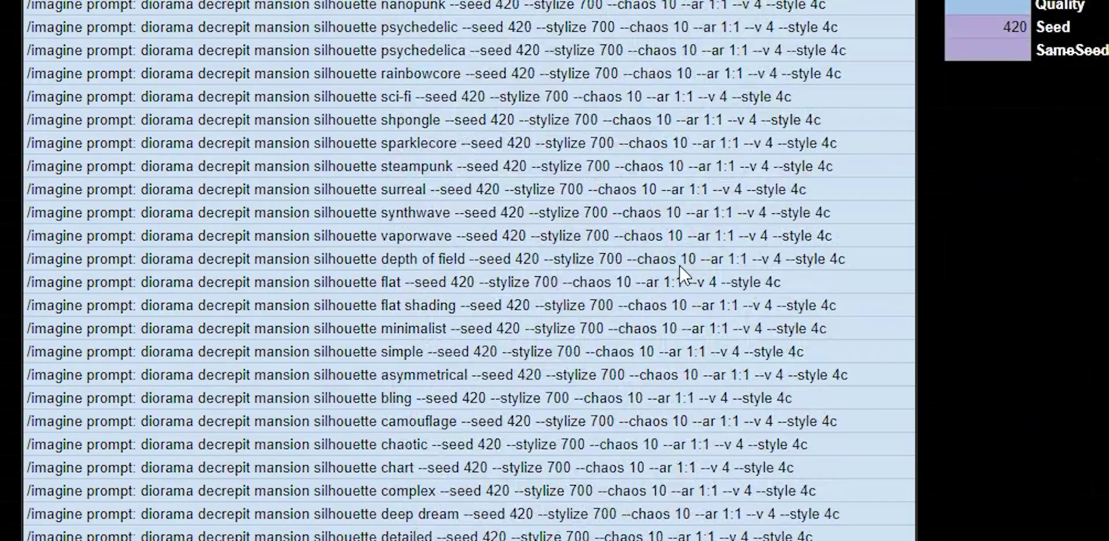
{"action": "scroll", "coordinate": [679, 265], "scroll_direction": "down", "scroll_amount": 20}
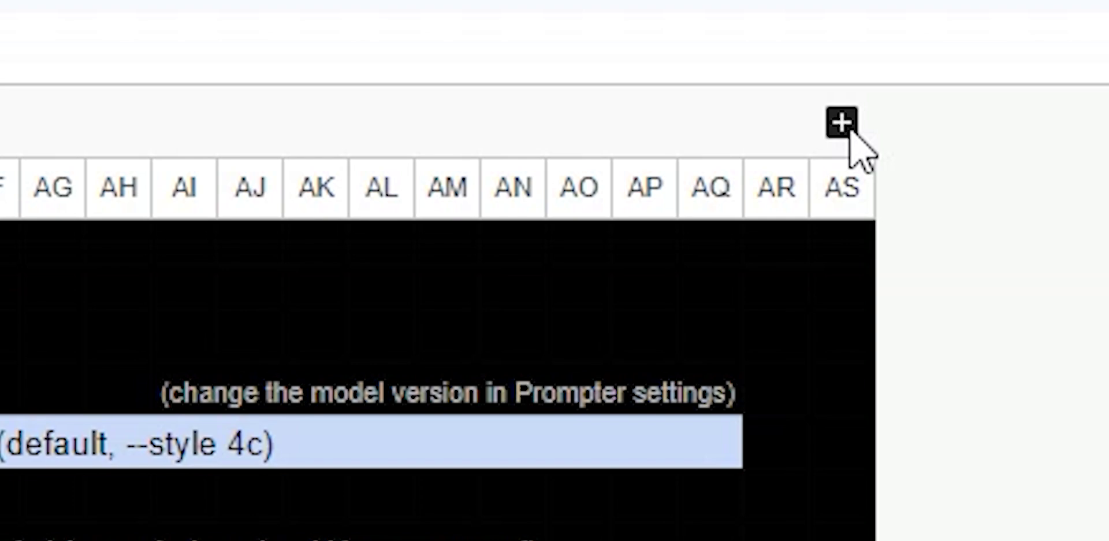
Step: Expand the hidden column group from AT and clear all terms in the Descriptor list
{"action": "left_click", "coordinate": [980, 36]}
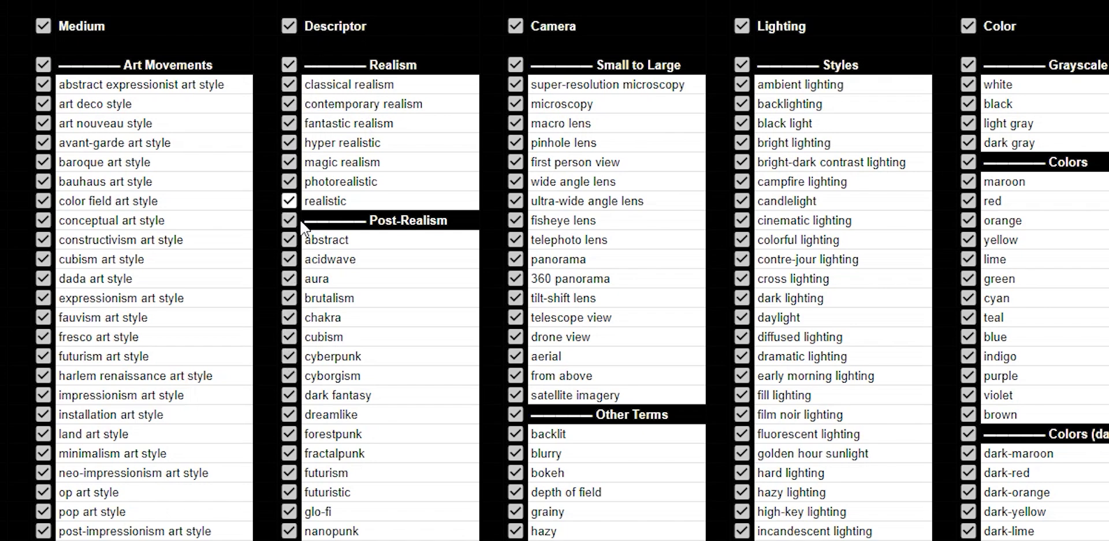
{"action": "scroll", "coordinate": [225, 220], "scroll_direction": "right", "scroll_amount": 3}
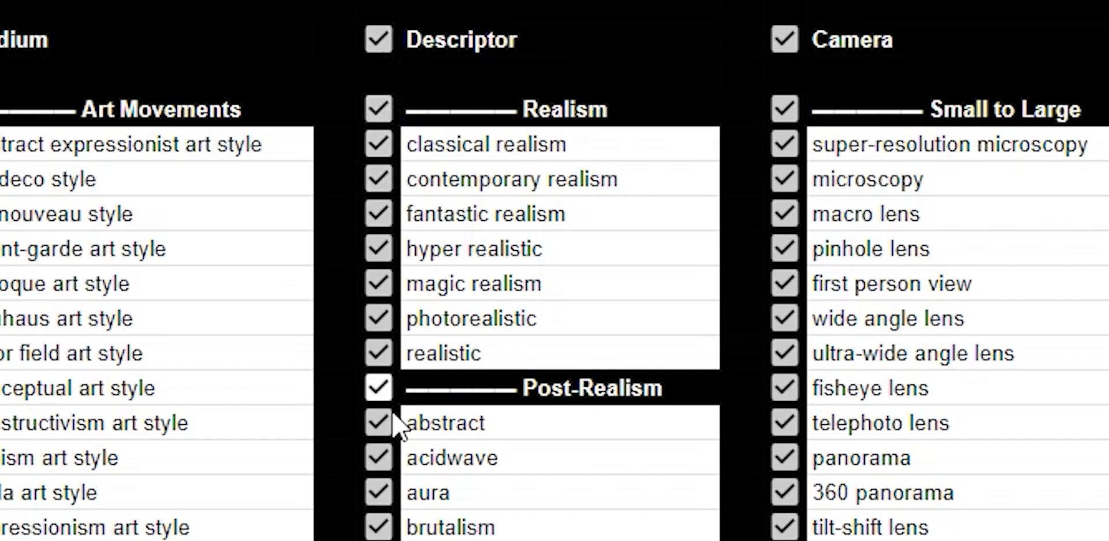
{"action": "left_click", "coordinate": [379, 40]}
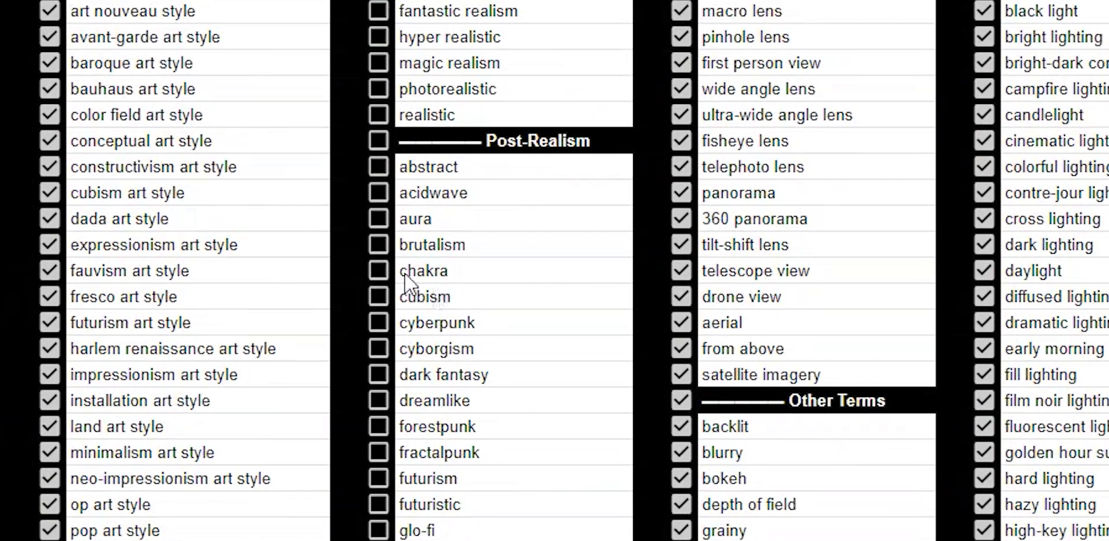
Step: Tick brutalism, dark fantasy, forestpunk and psychedelic, then return to the four Batcher Output prompts
{"action": "left_click", "coordinate": [379, 245]}
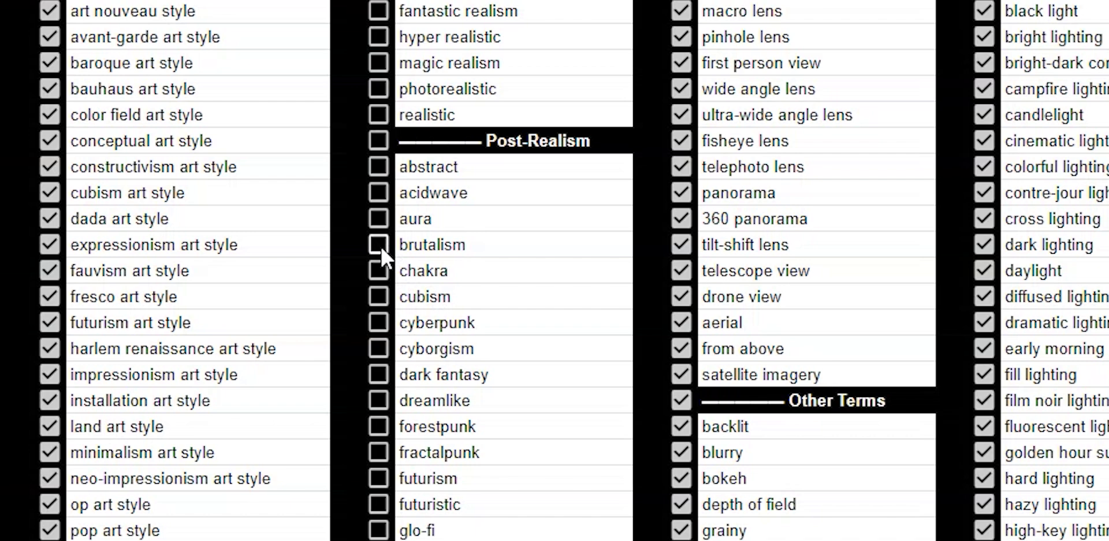
{"action": "left_click", "coordinate": [379, 373]}
{"action": "scroll", "coordinate": [378, 381], "scroll_direction": "down", "scroll_amount": 1}
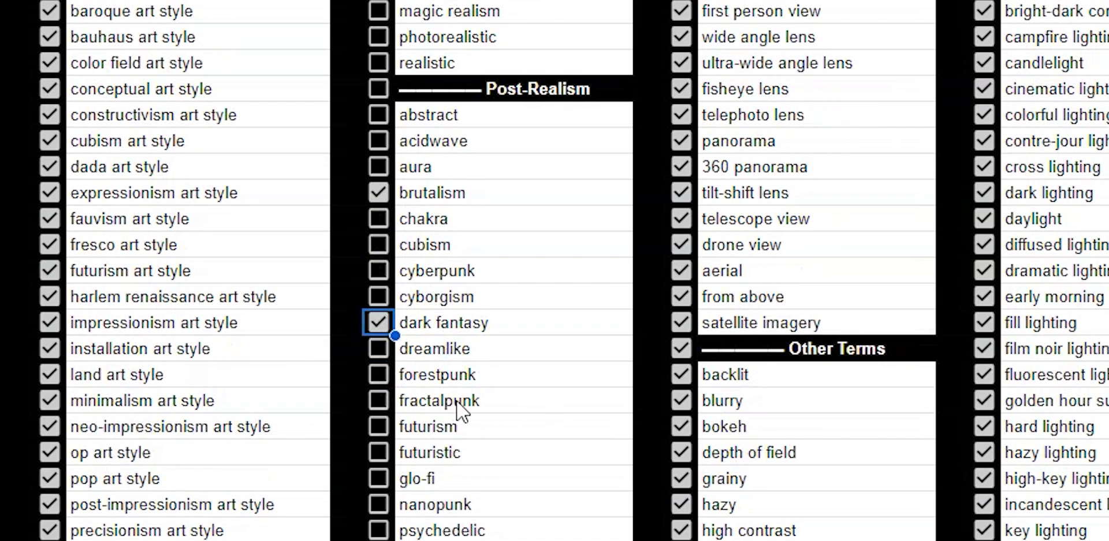
{"action": "left_click", "coordinate": [378, 374]}
{"action": "scroll", "coordinate": [405, 390], "scroll_direction": "down", "scroll_amount": 3}
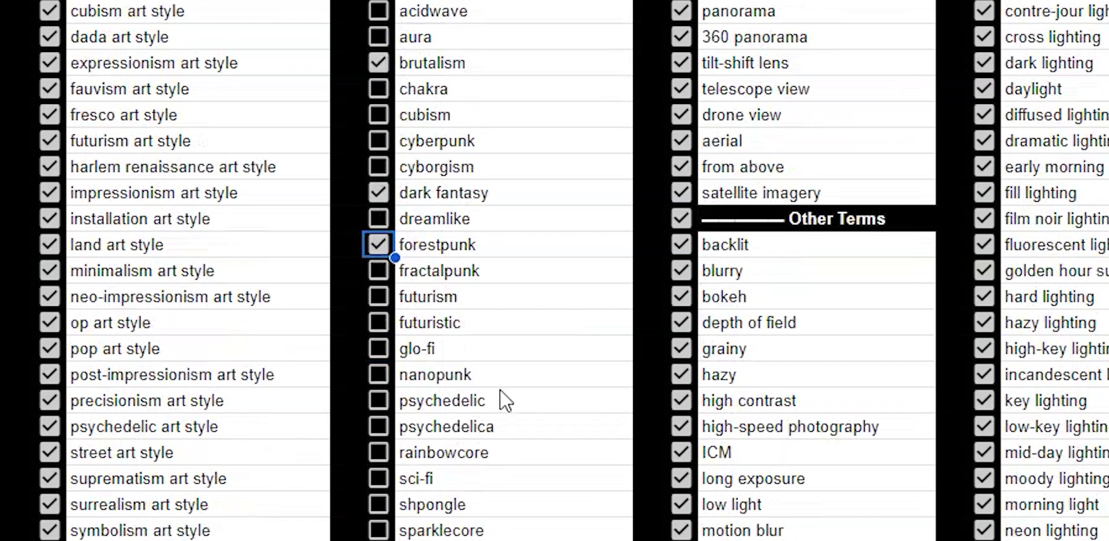
{"action": "left_click", "coordinate": [379, 400]}
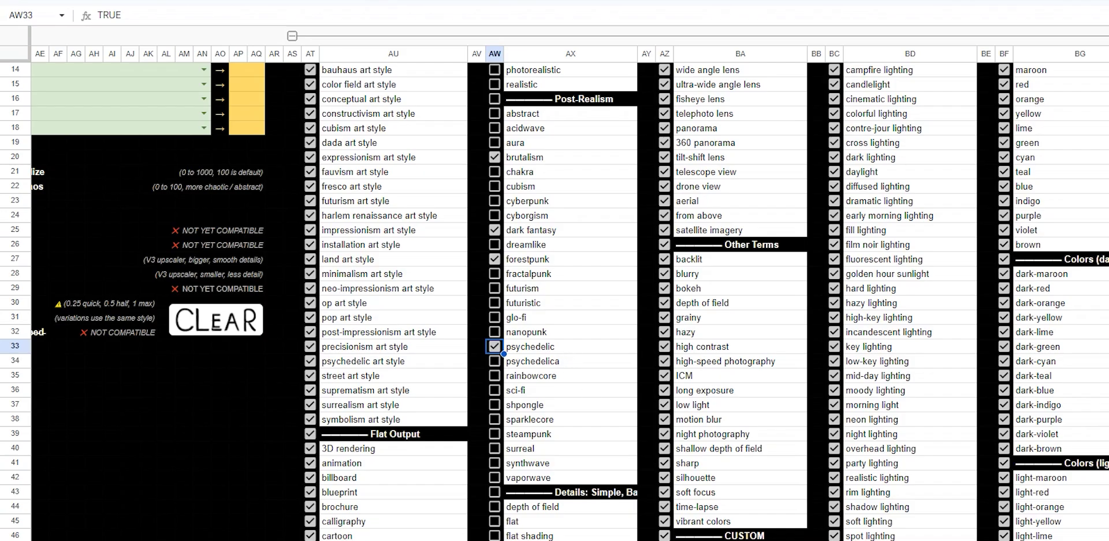
{"action": "scroll", "coordinate": [395, 382], "scroll_direction": "left", "scroll_amount": 10}
{"action": "scroll", "coordinate": [394, 381], "scroll_direction": "up", "scroll_amount": 5}
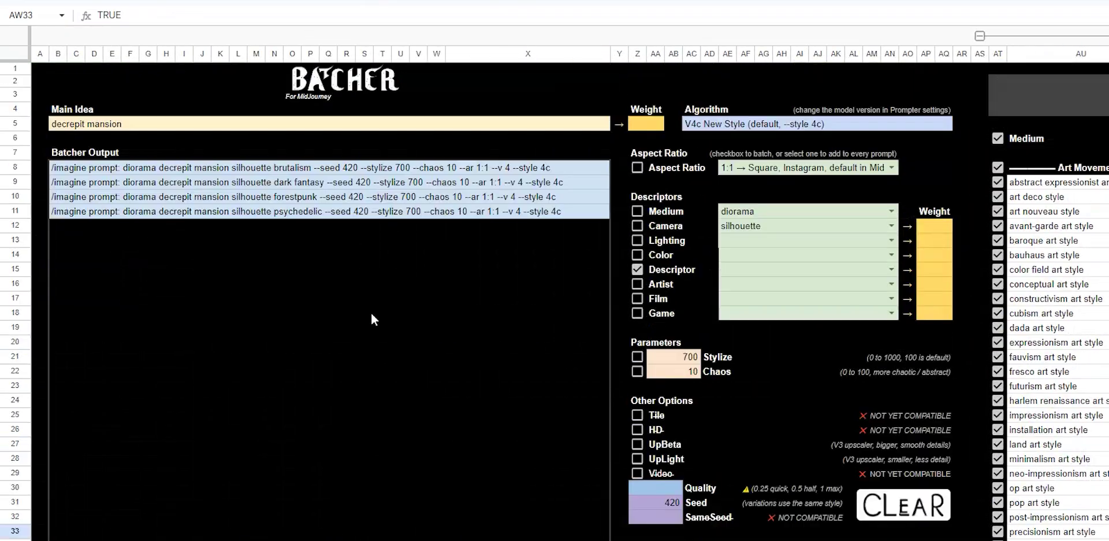